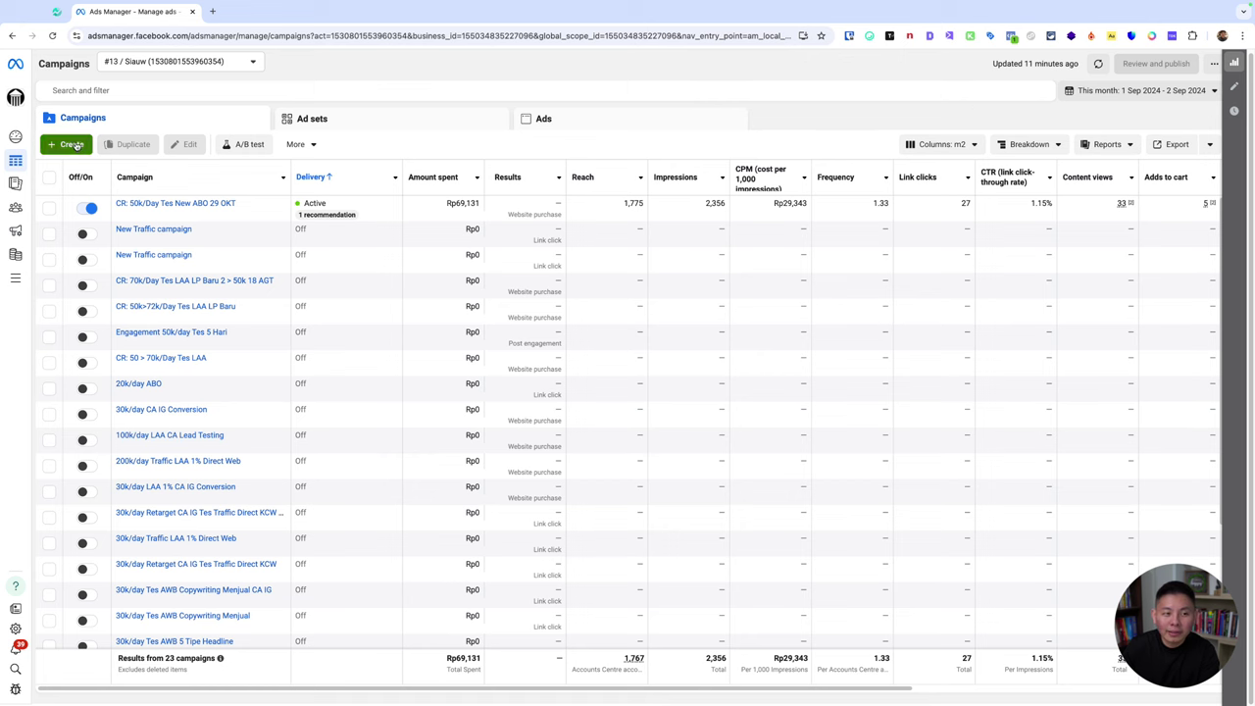
click(65, 144)
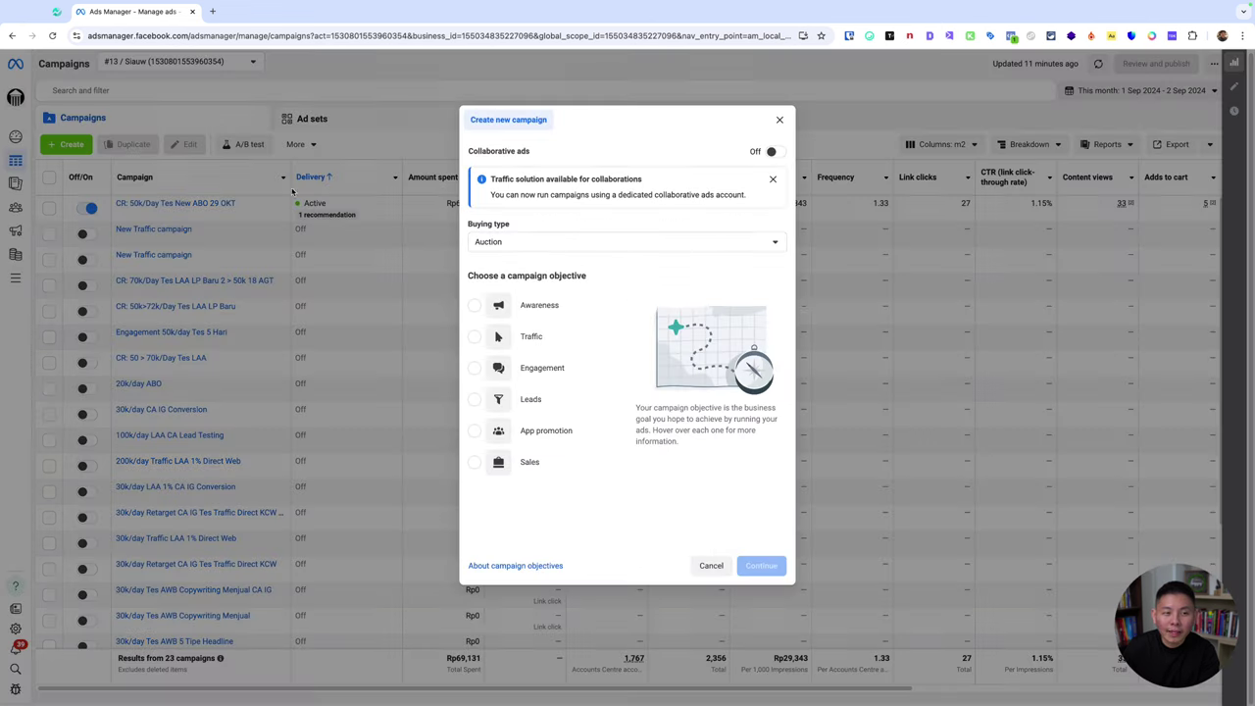
click(546, 367)
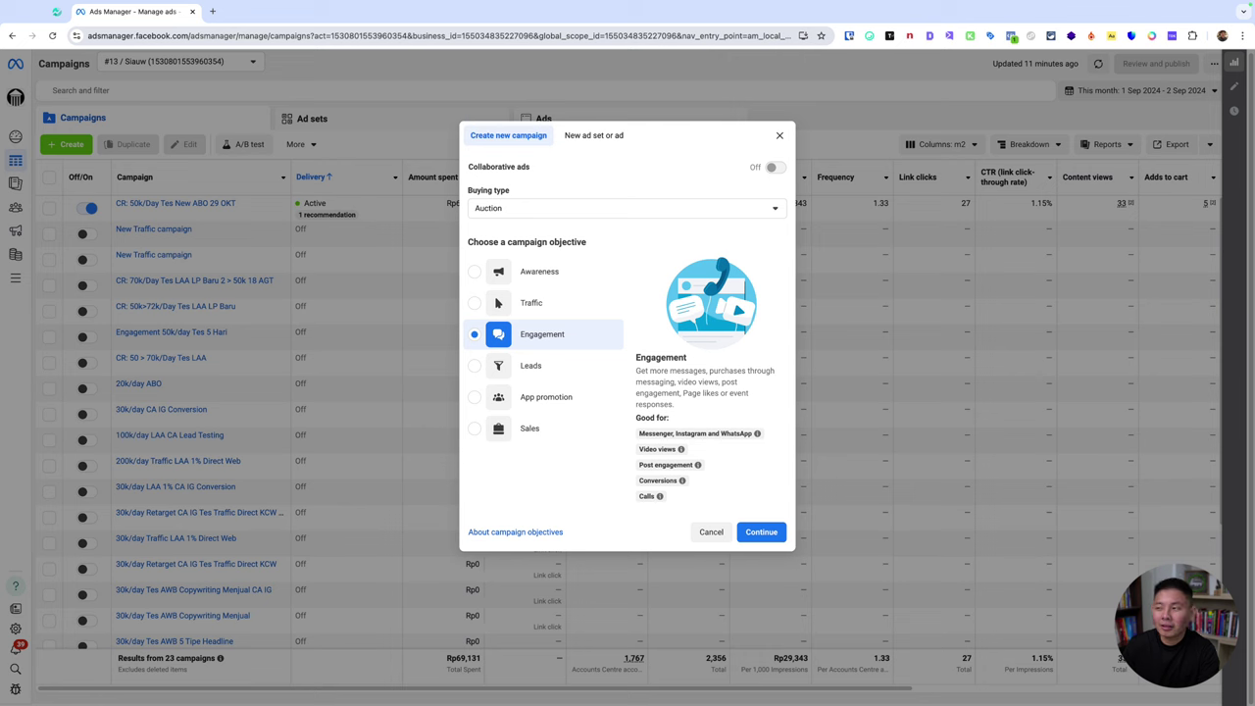
click(780, 135)
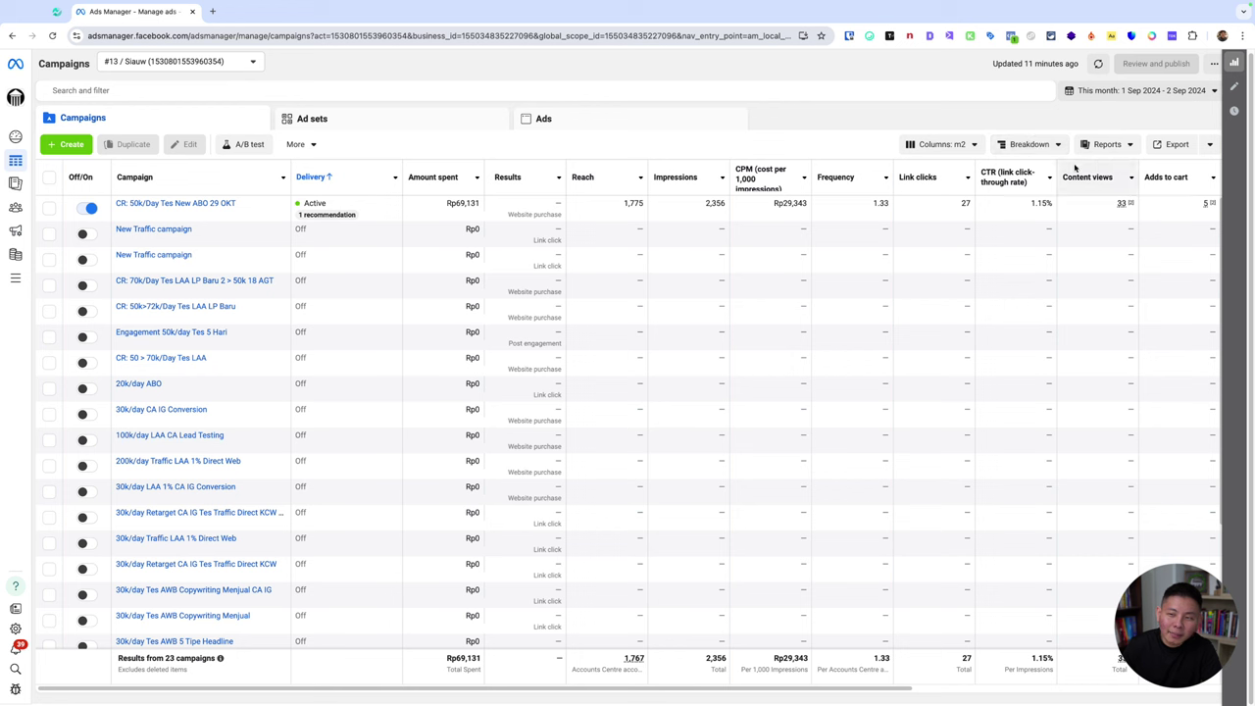
Break the campaign results down by placement and set the reporting period to the last 30 days.
click(1025, 144)
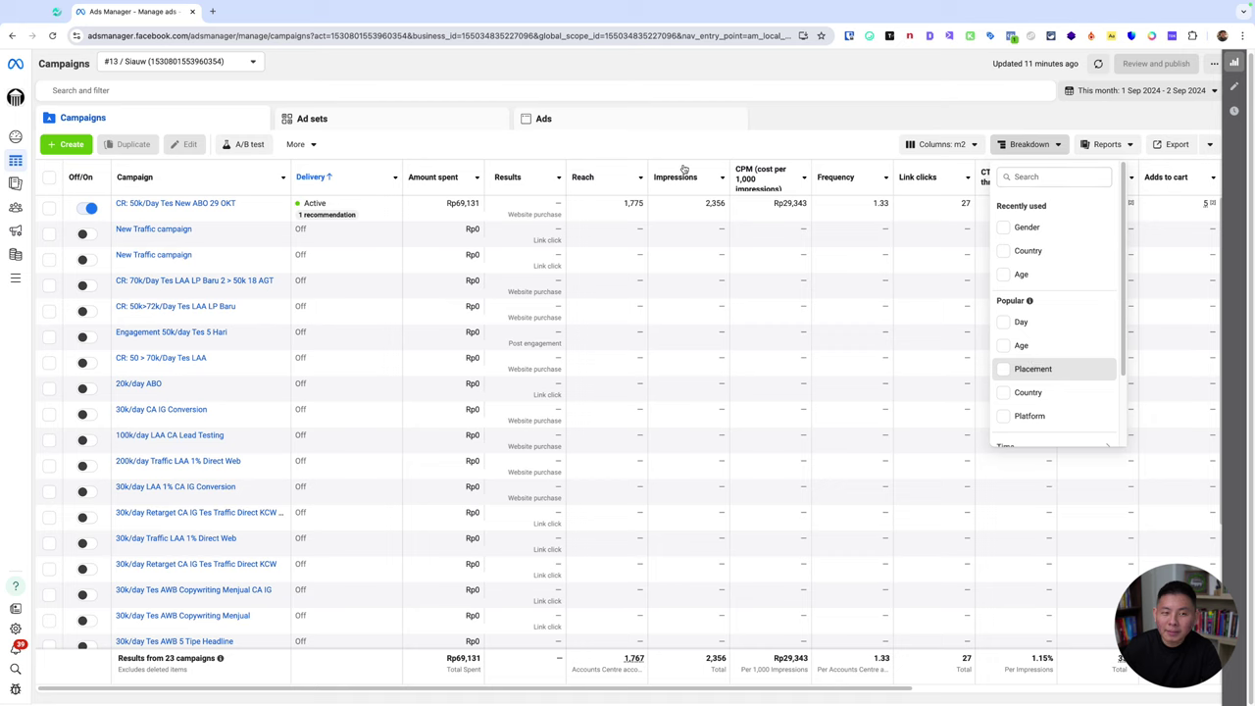
click(1032, 369)
click(809, 93)
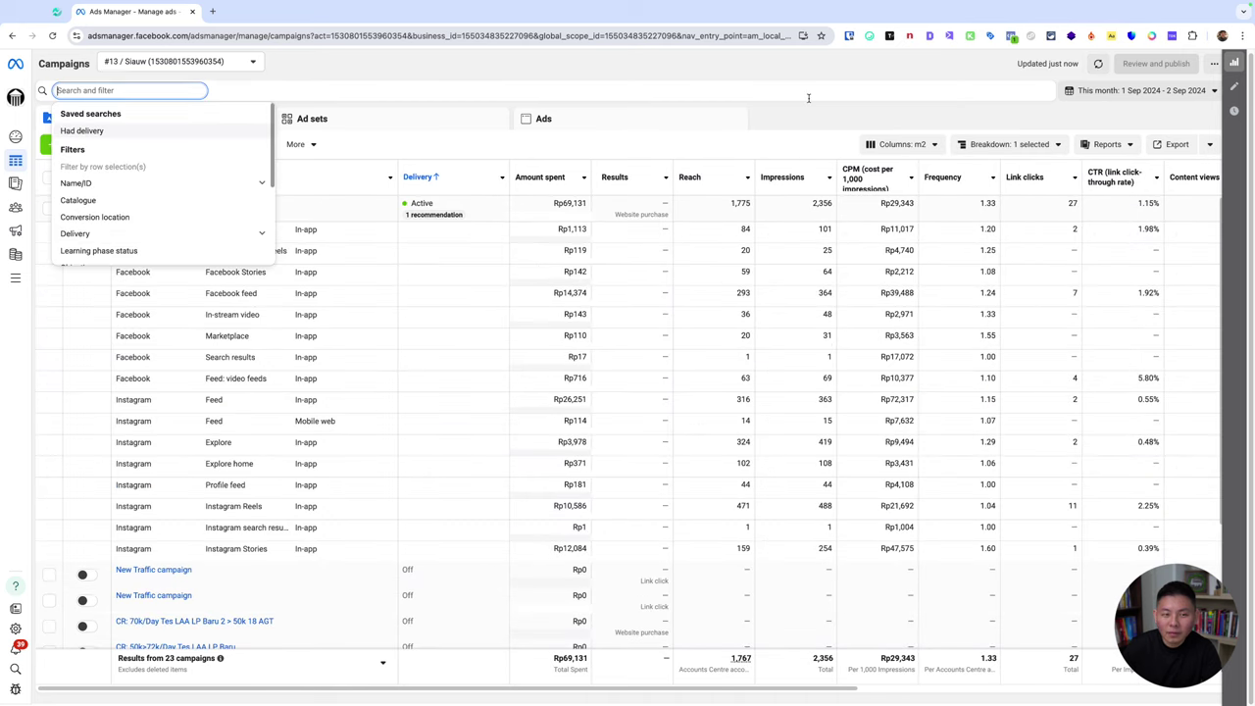
click(751, 110)
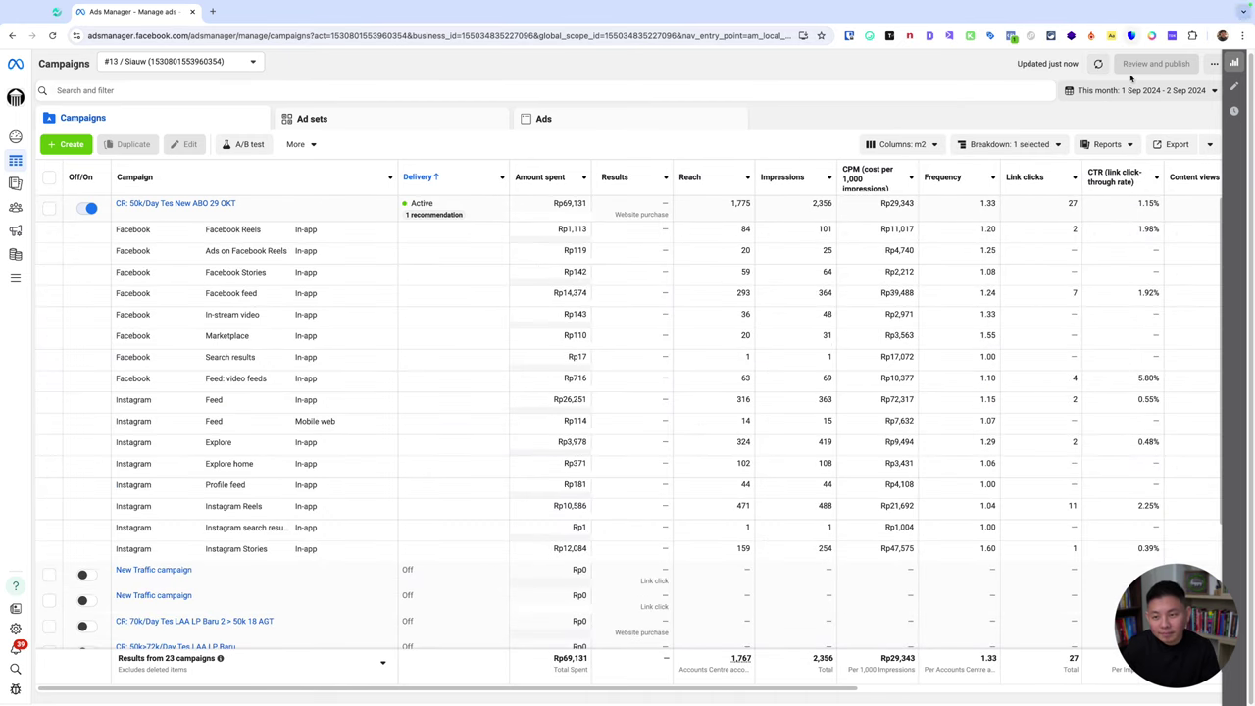
click(1153, 94)
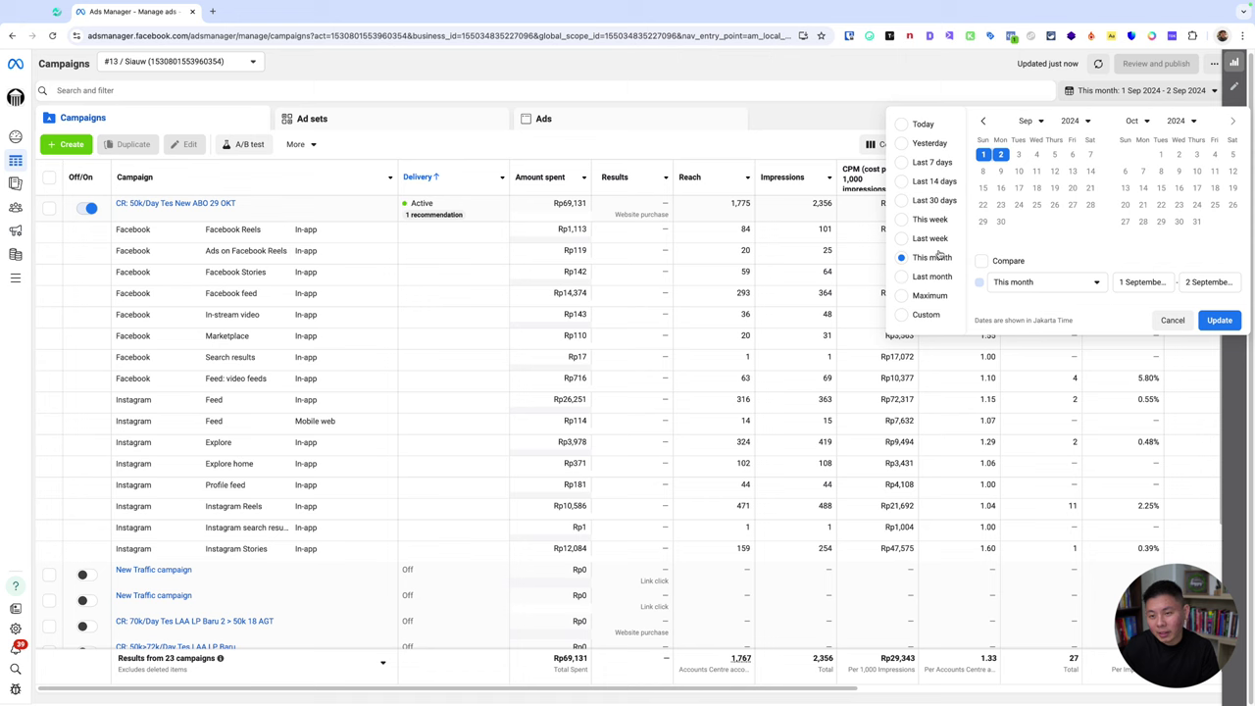
click(943, 202)
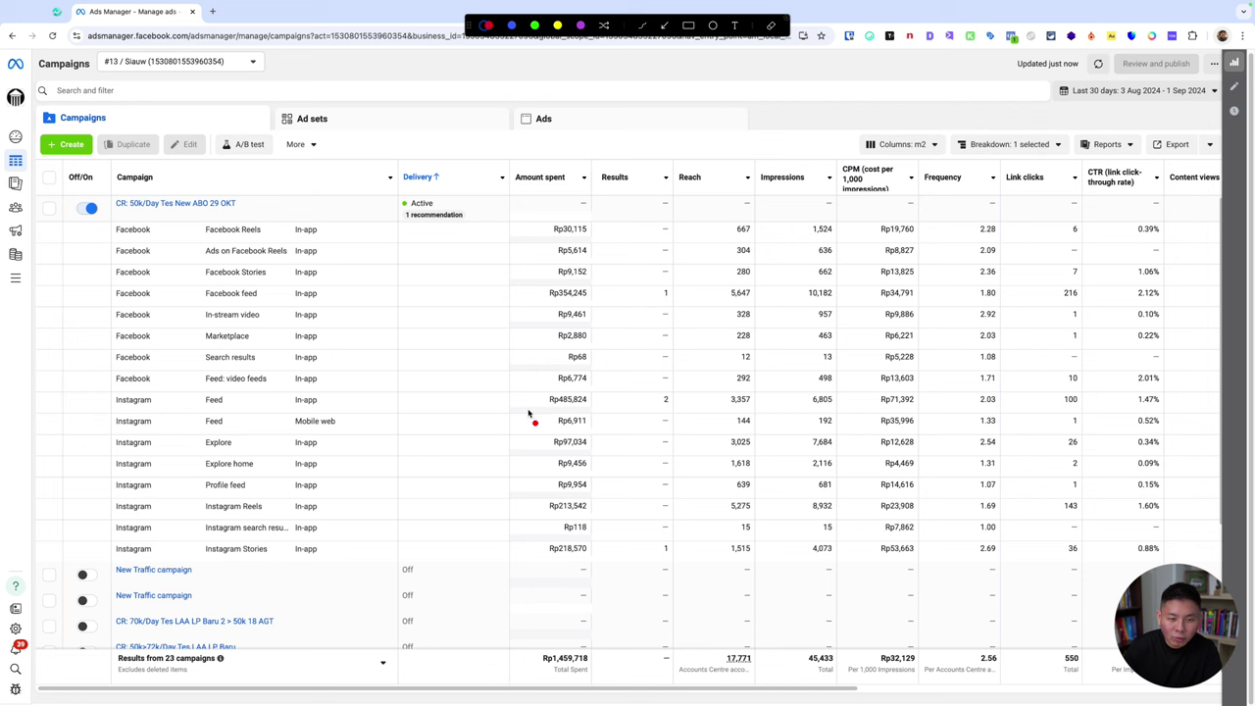
Mark the spend of the Facebook feed and Instagram Feed rows in red, writing 0 and 3 beside their results.
drag(525, 407, 561, 406)
drag(500, 306, 557, 299)
mouse_move(88, 306)
mouse_down()
mouse_move(592, 299)
mouse_move(586, 281)
mouse_move(554, 280)
mouse_move(522, 304)
mouse_up()
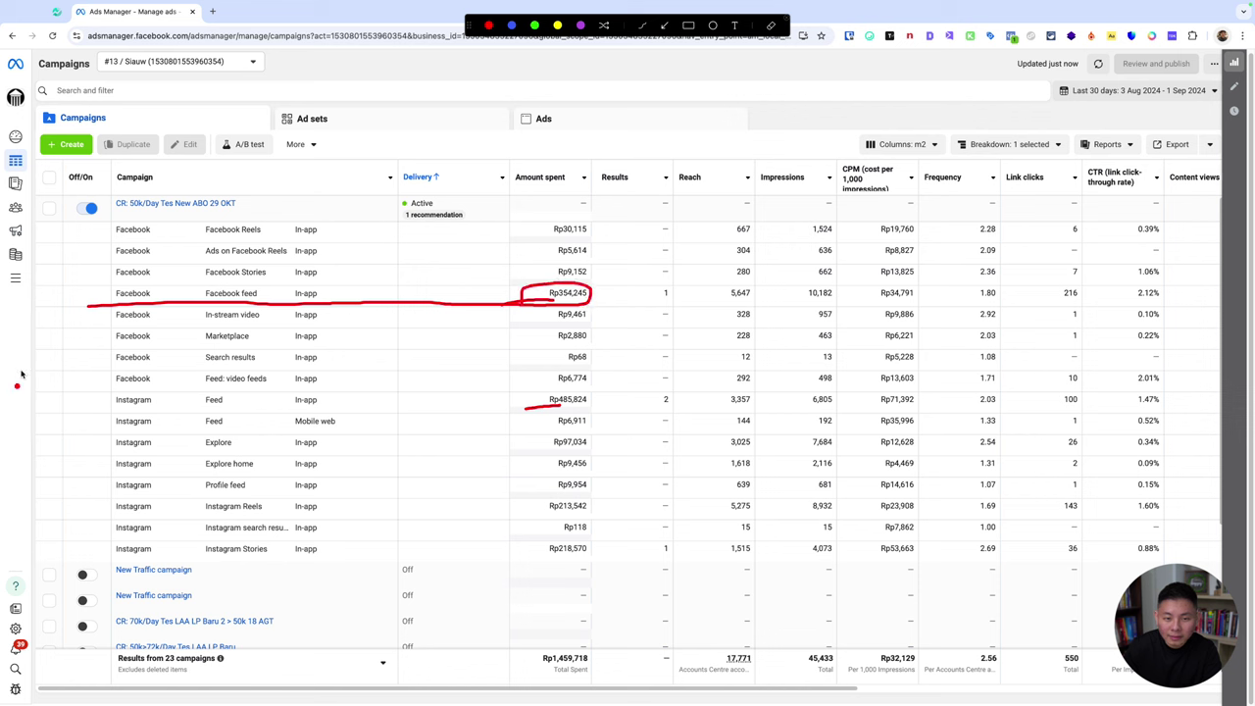
mouse_move(96, 406)
mouse_down()
mouse_move(577, 418)
mouse_move(593, 404)
mouse_move(588, 386)
mouse_move(534, 384)
mouse_move(516, 412)
mouse_up()
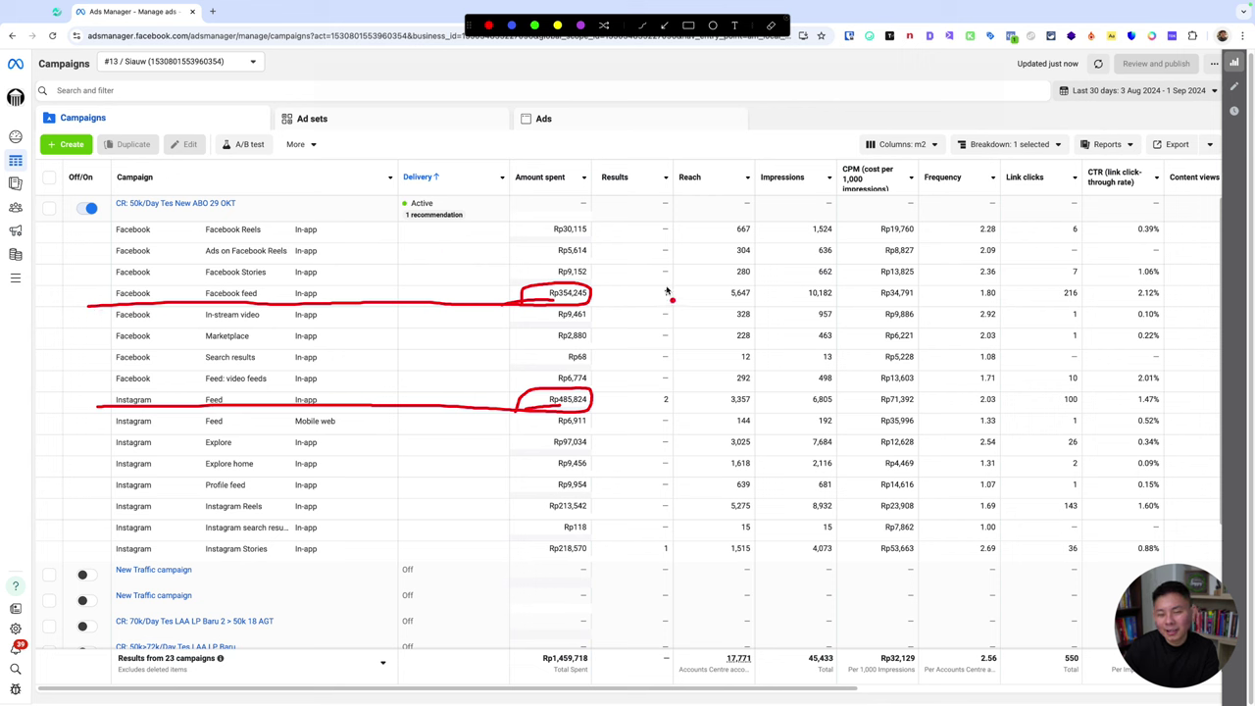
mouse_move(667, 290)
mouse_down()
mouse_move(651, 300)
mouse_move(670, 301)
mouse_move(616, 304)
mouse_move(649, 290)
mouse_up()
drag(642, 397, 643, 415)
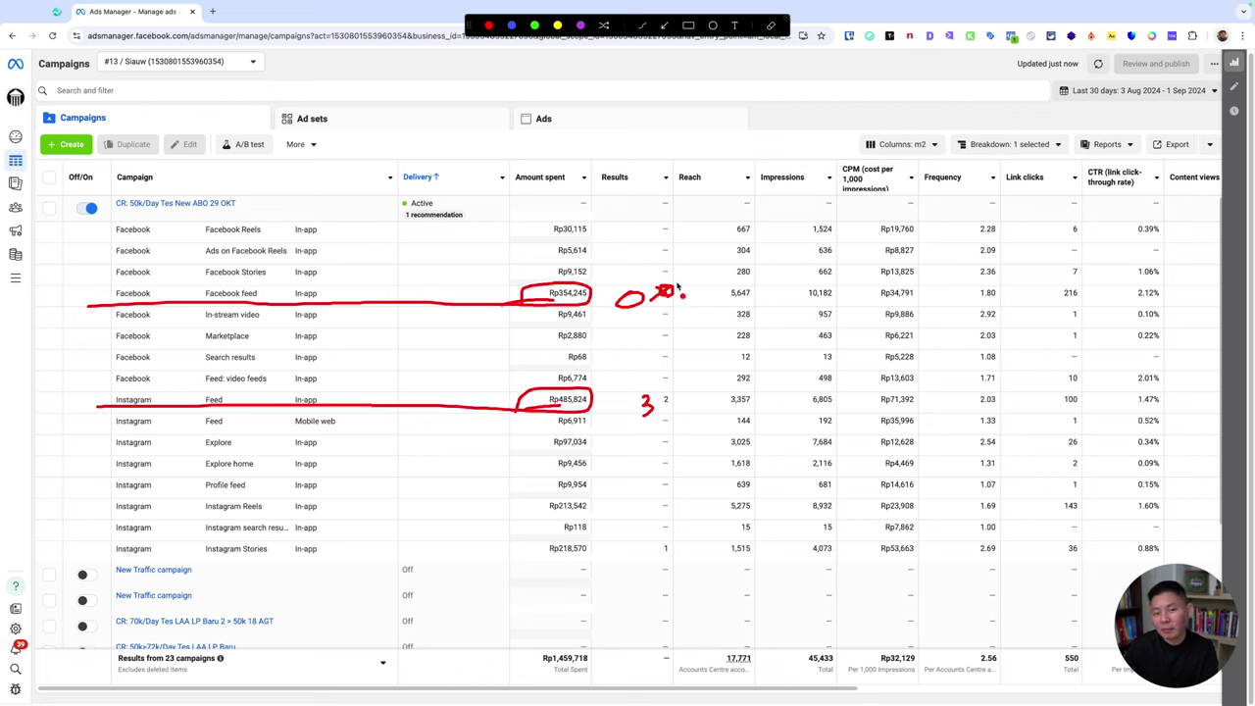
Write "IG only" in red above the Facebook feed row, and clear all the screen annotations.
mouse_move(365, 271)
mouse_down()
mouse_move(366, 292)
mouse_move(387, 285)
mouse_up()
drag(412, 281, 412, 286)
drag(417, 285, 438, 299)
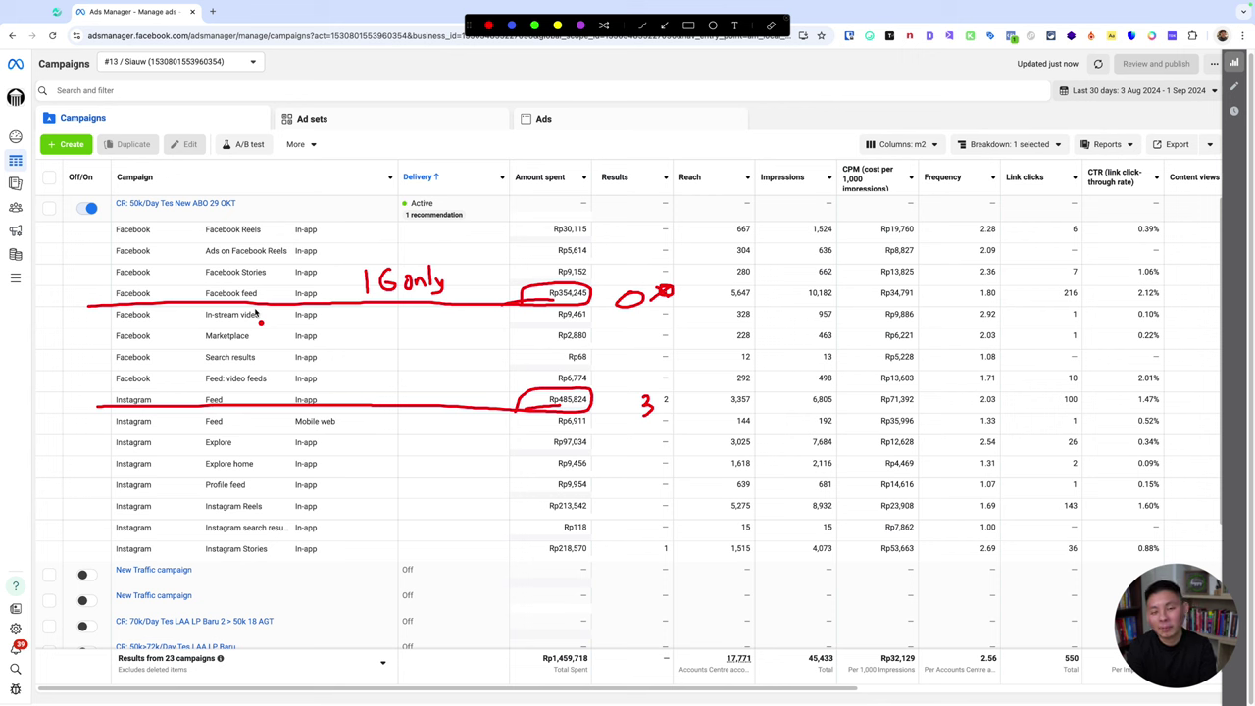
key(Escape)
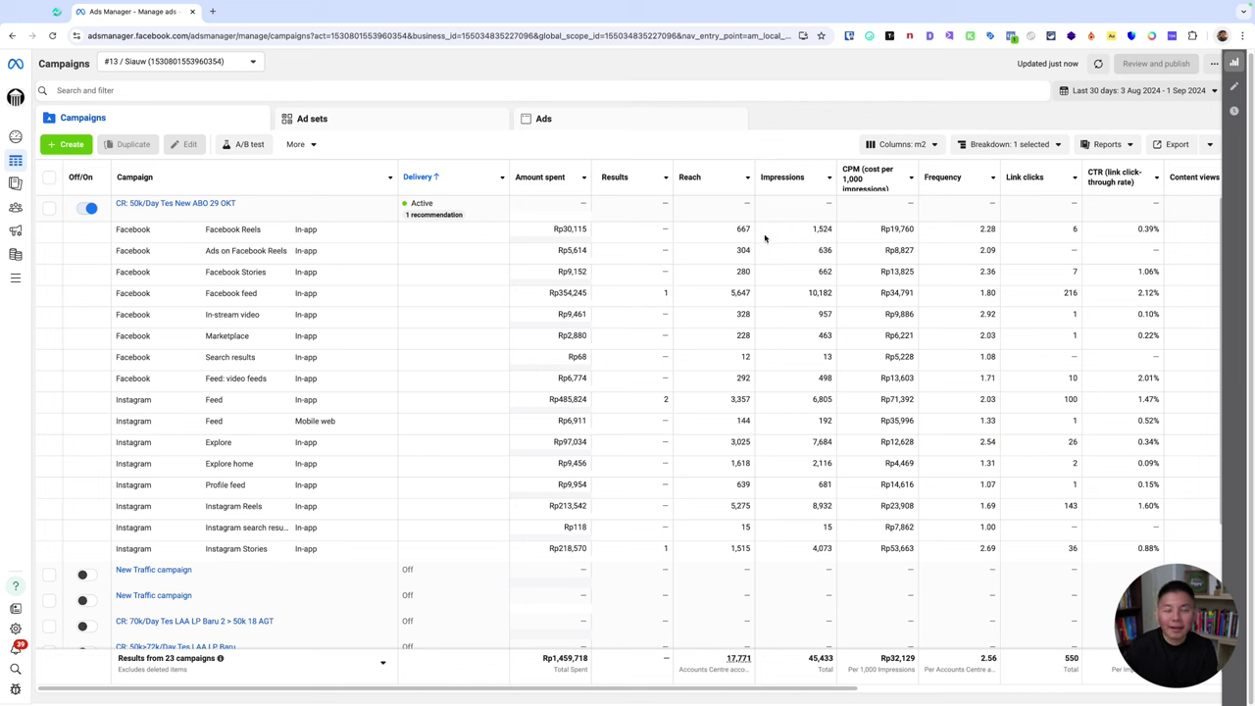
List the ads of the campaign CR: 50k/Day Tes New ABO 29 OKT, sorted by highest amount spent, and examine their placement results.
click(49, 208)
click(667, 127)
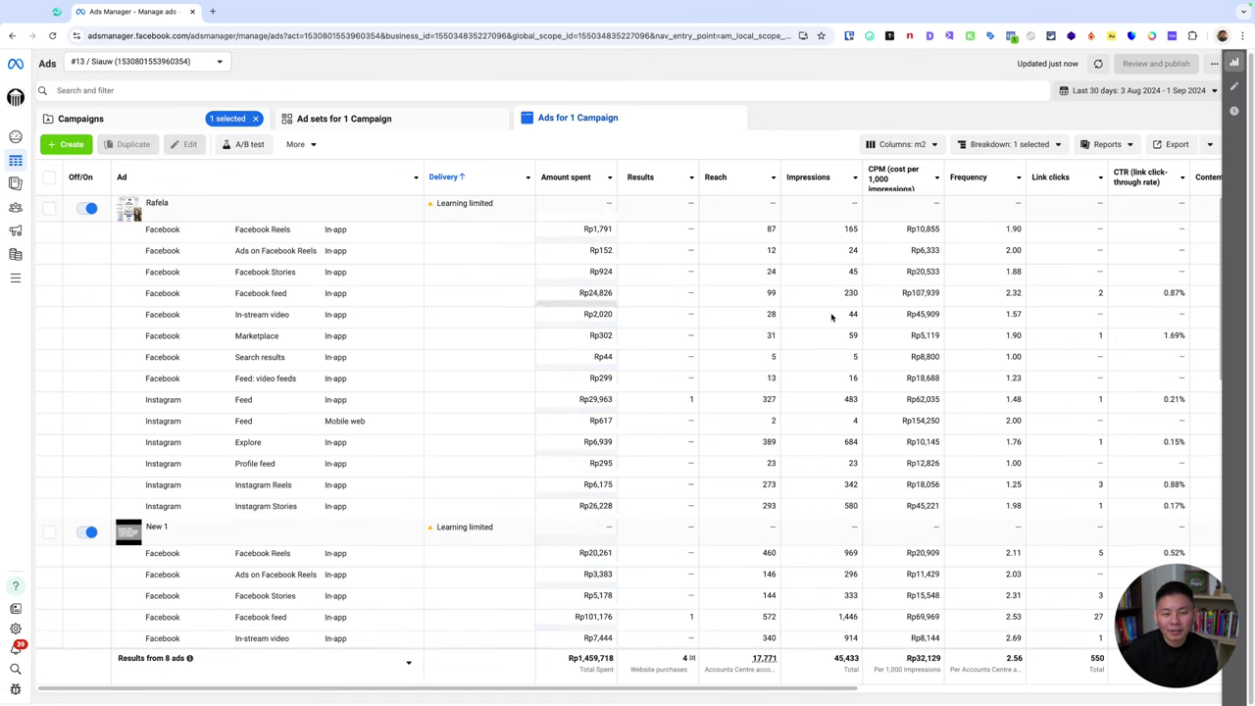
click(573, 177)
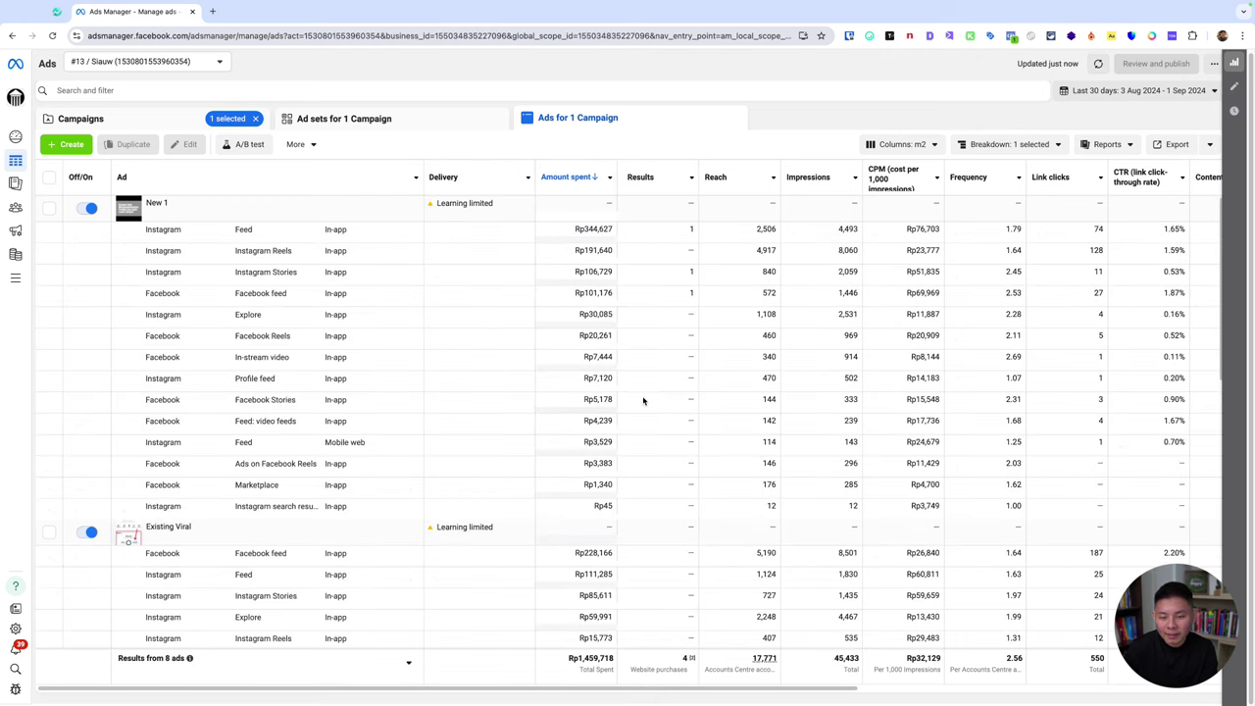
scroll(646, 402, down, 3)
scroll(647, 402, up, 3)
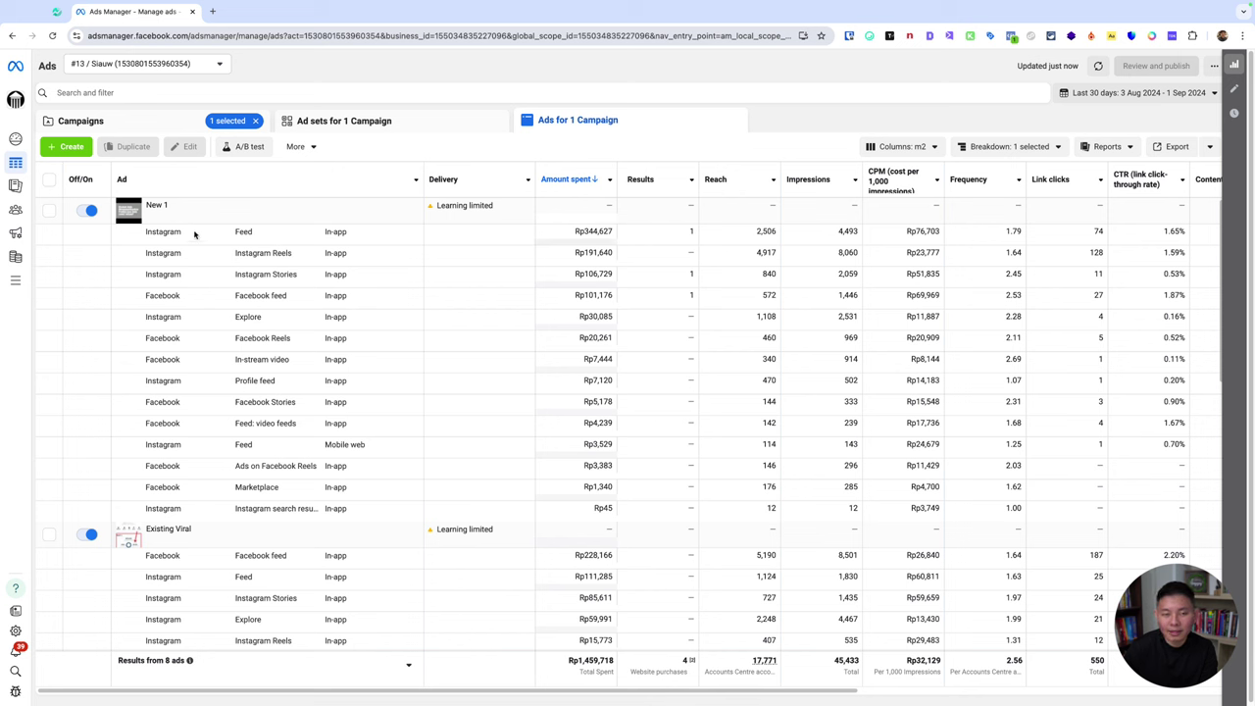
mouse_move(167, 204)
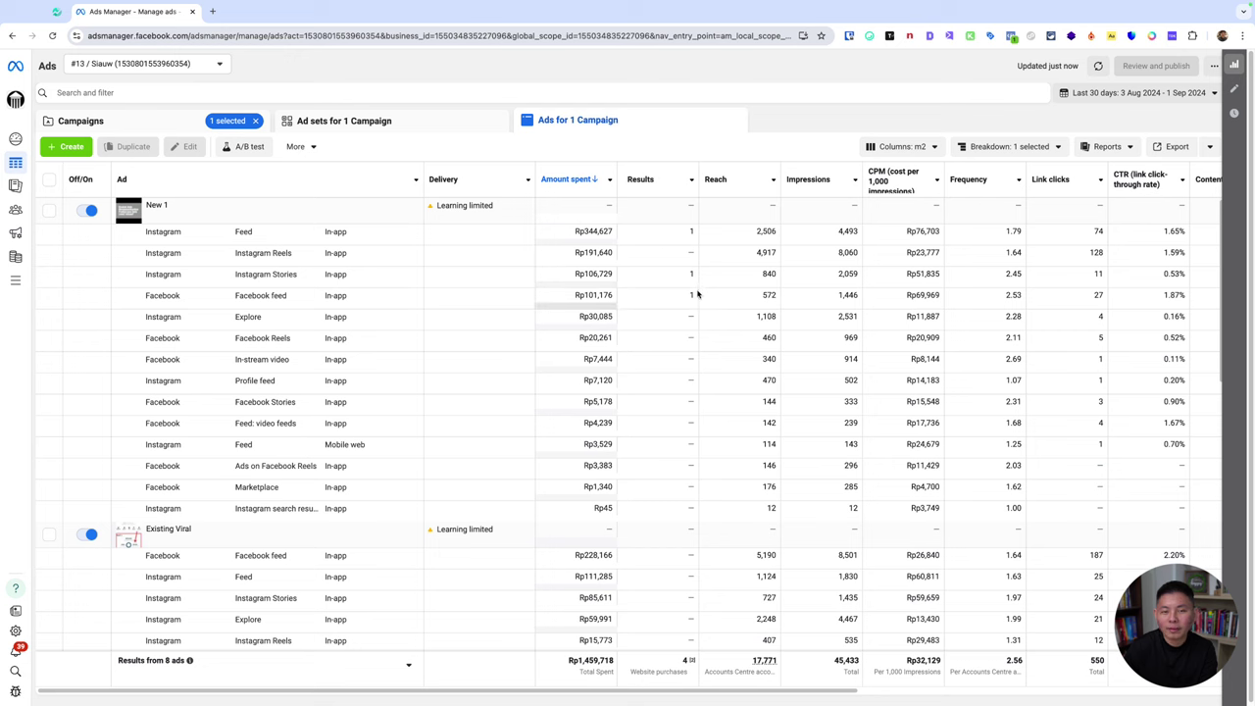
Open the Existing Meme ad for editing, examine its Facebook and Instagram feed previews, and close the editor.
scroll(674, 407, down, 10)
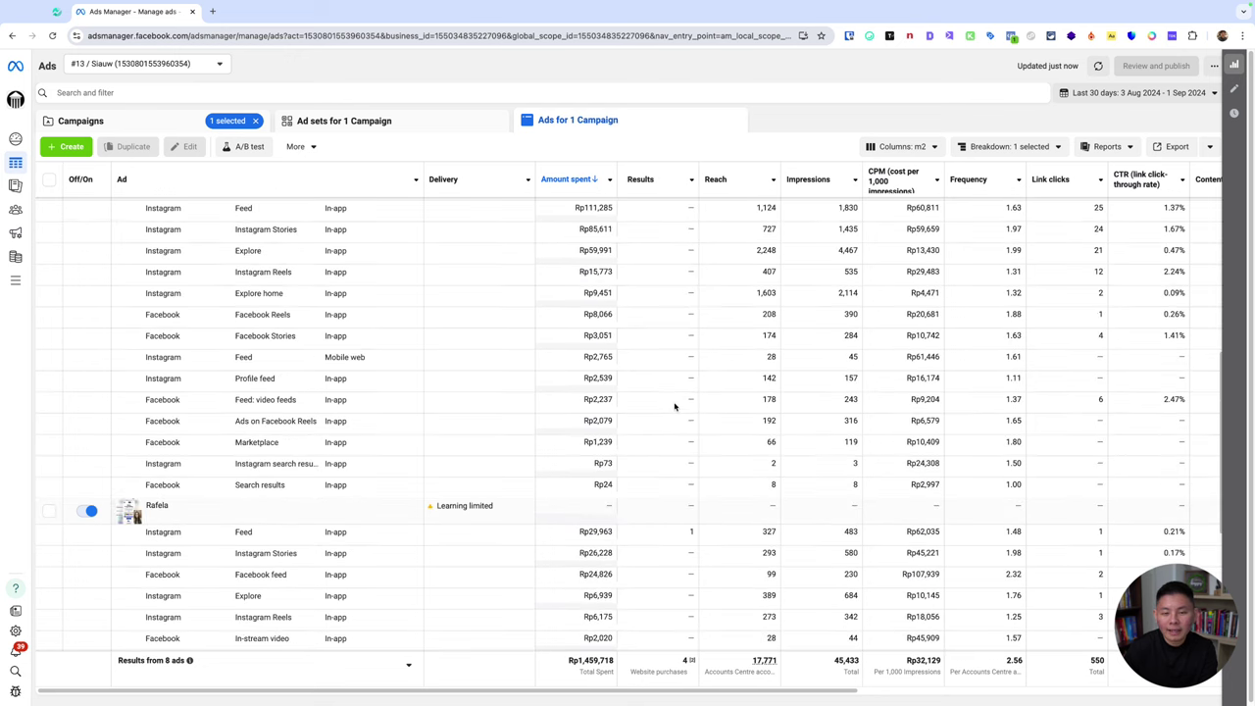
scroll(674, 407, down, 1)
key(super+v)
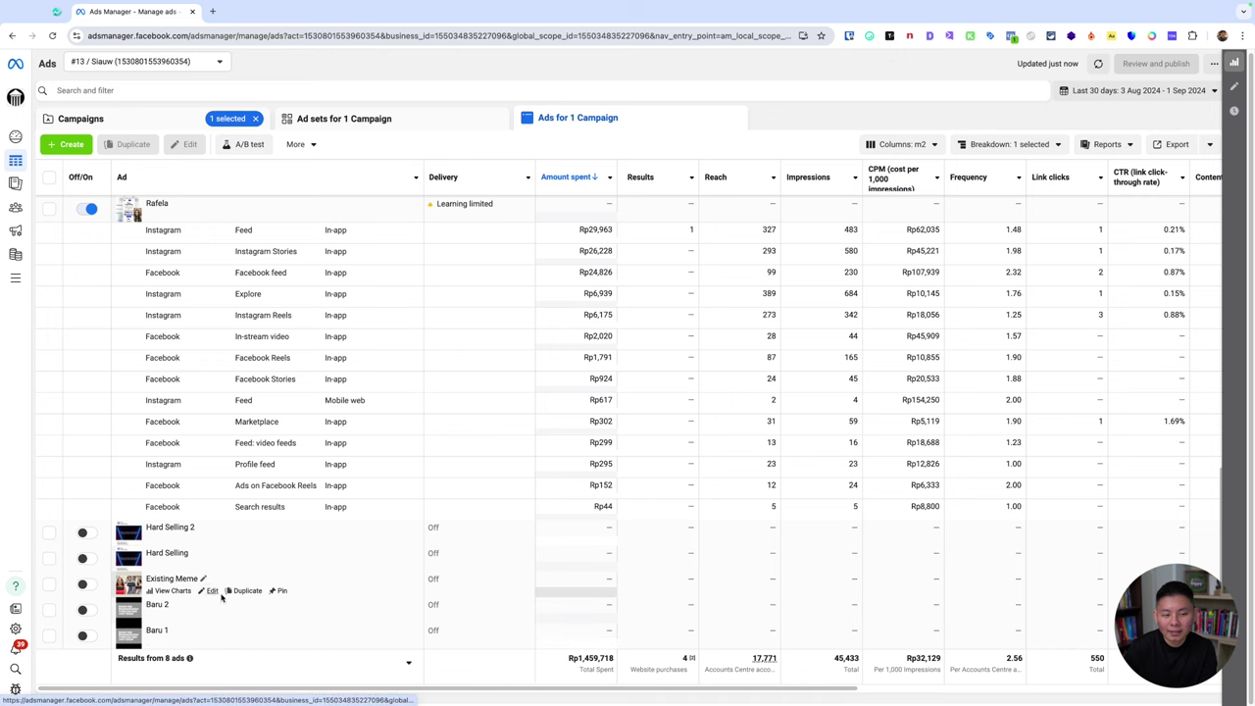
click(212, 595)
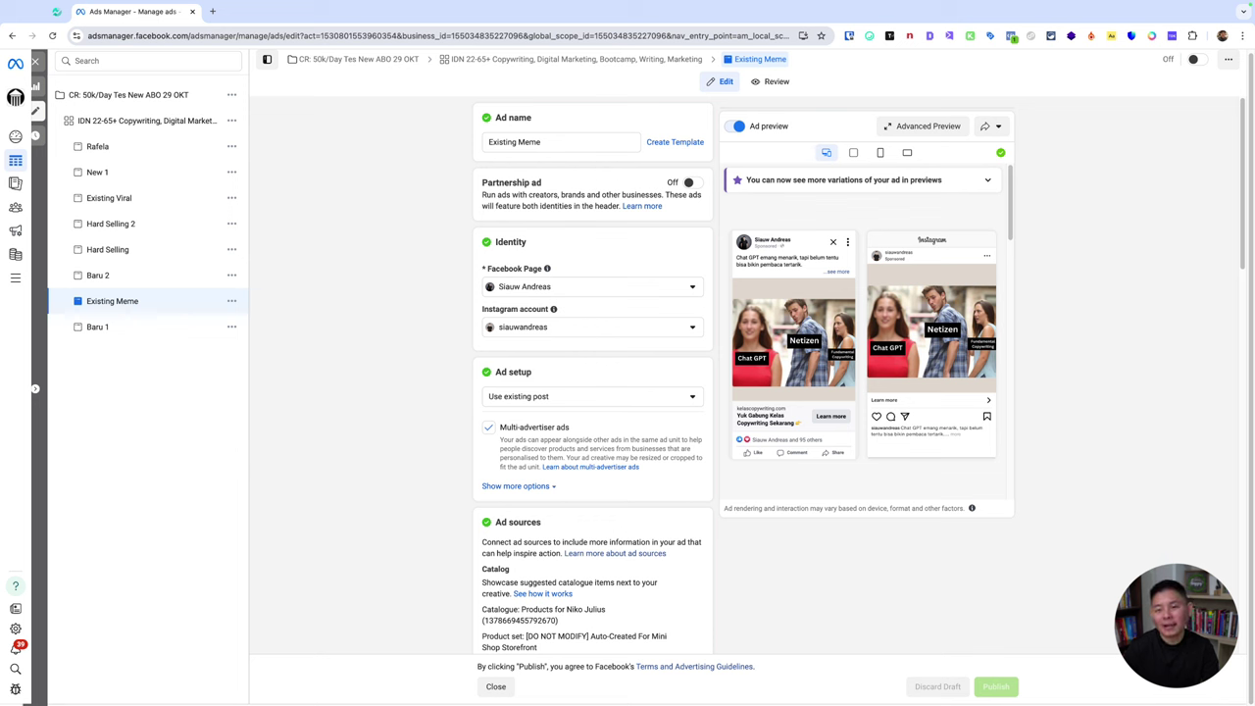
mouse_move(770, 260)
mouse_move(879, 316)
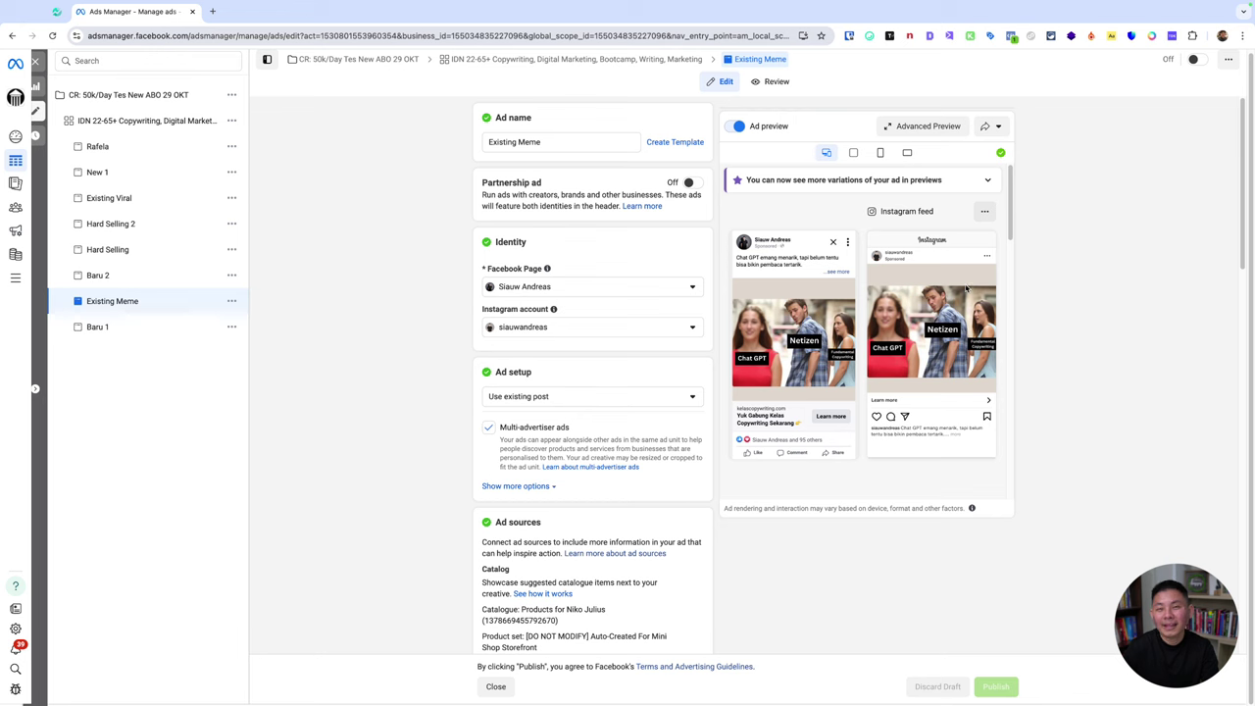
click(426, 211)
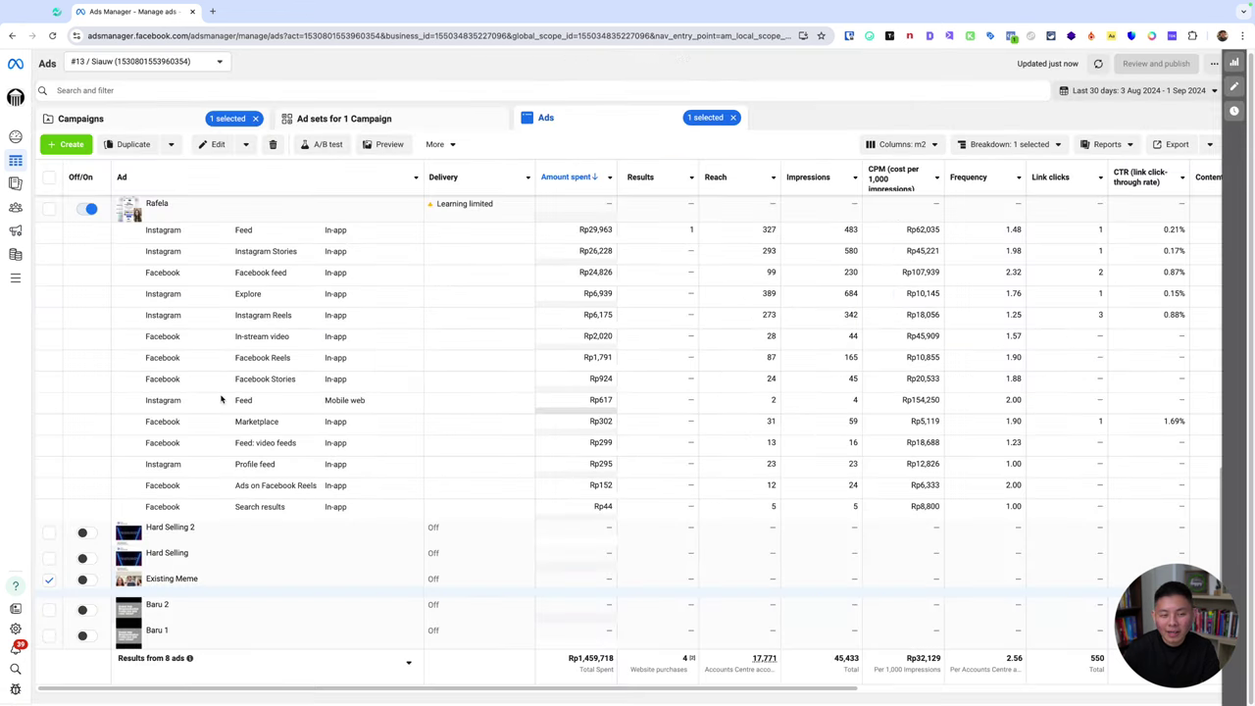
Deselect the Existing Meme ad and open the New 1 ad to examine its previews.
click(49, 583)
scroll(552, 347, up, 10)
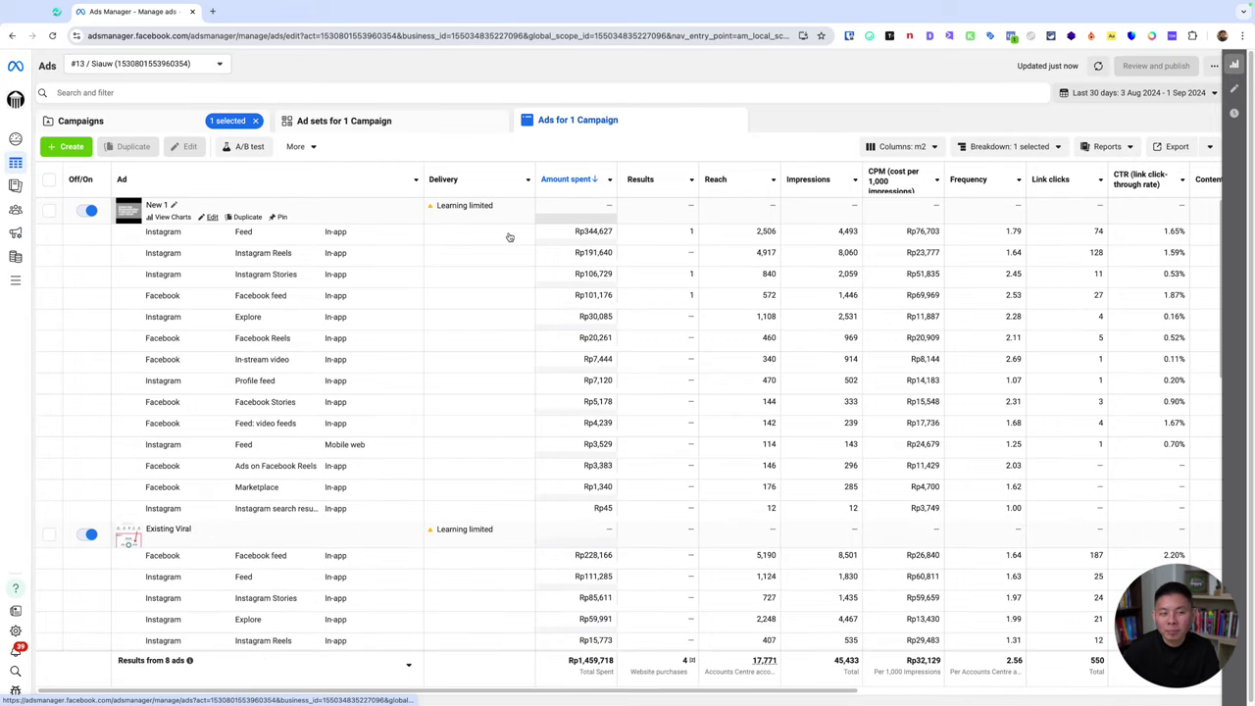
click(908, 292)
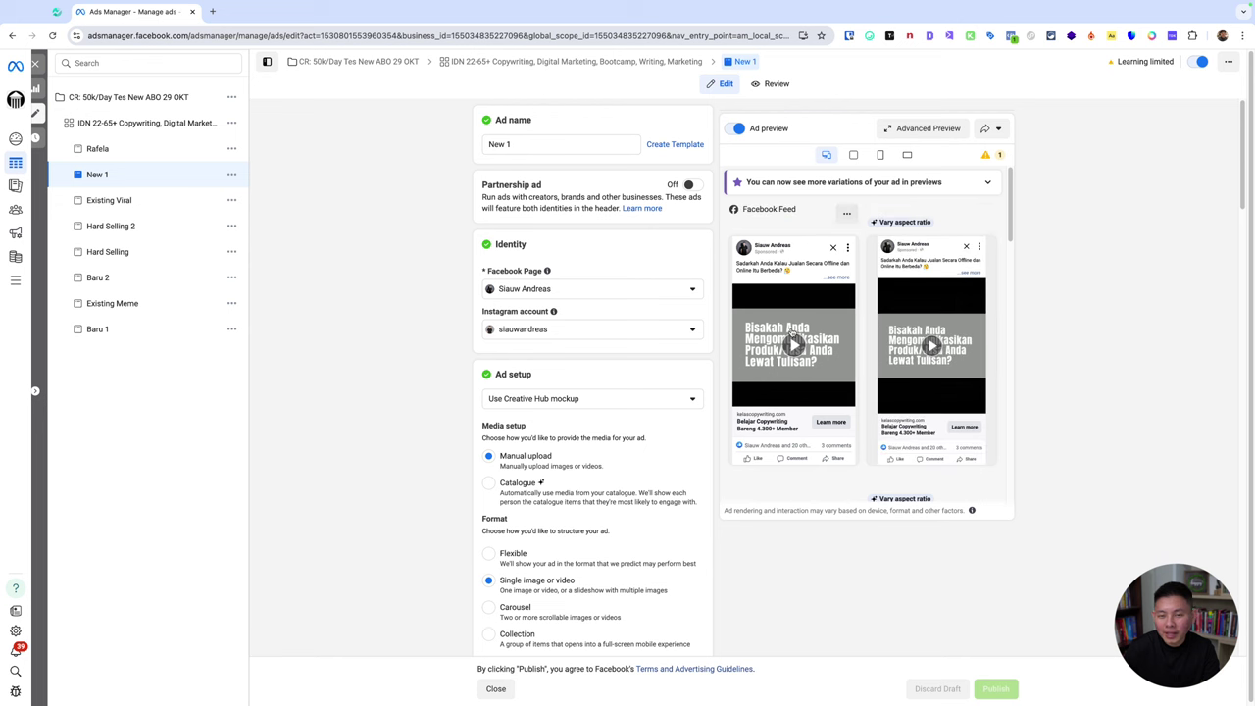
mouse_move(929, 319)
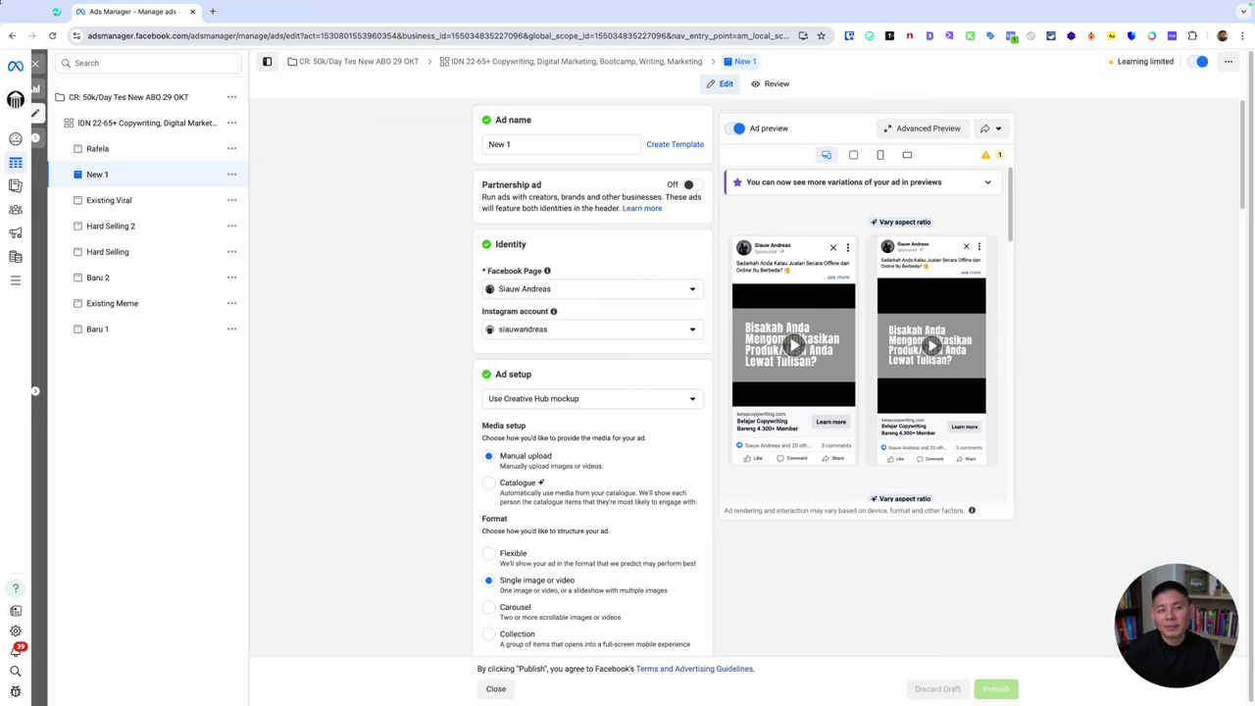
Switch to the Upgraded task board, read the task "Alasan Kenapa Leads Facebook Ads Kamu Kurang Bagus", and return to Ads Manager.
click(56, 12)
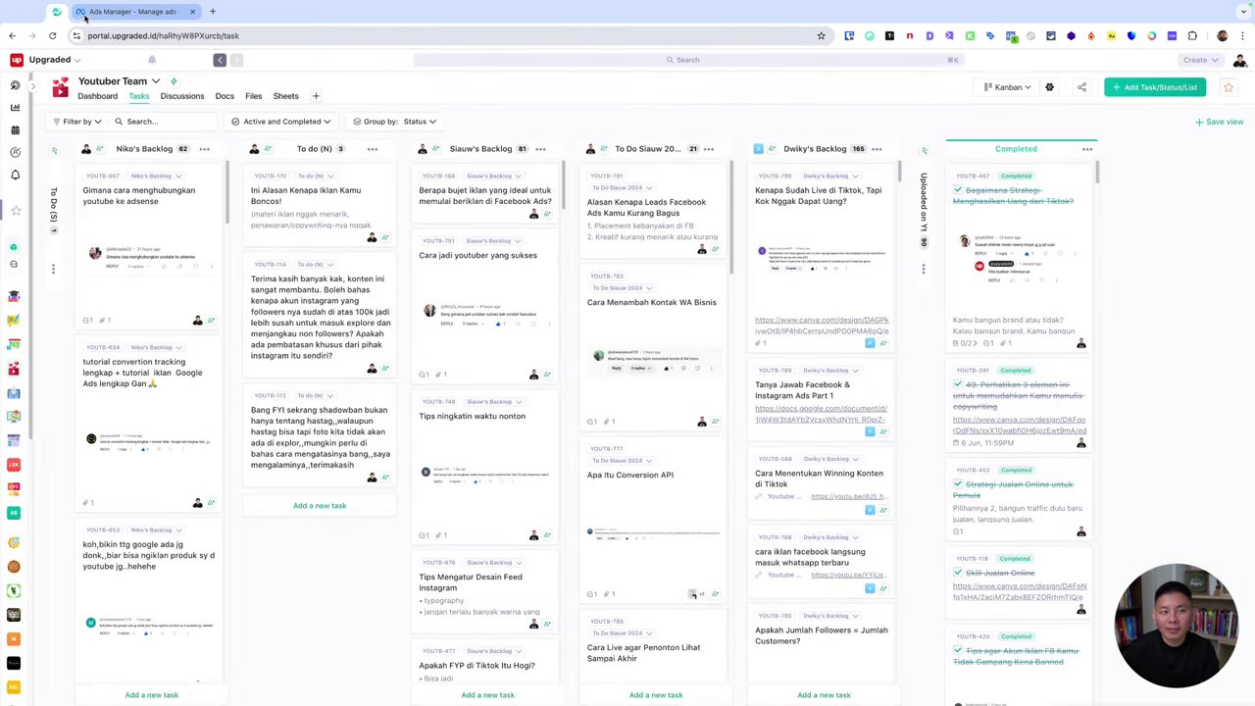
click(658, 231)
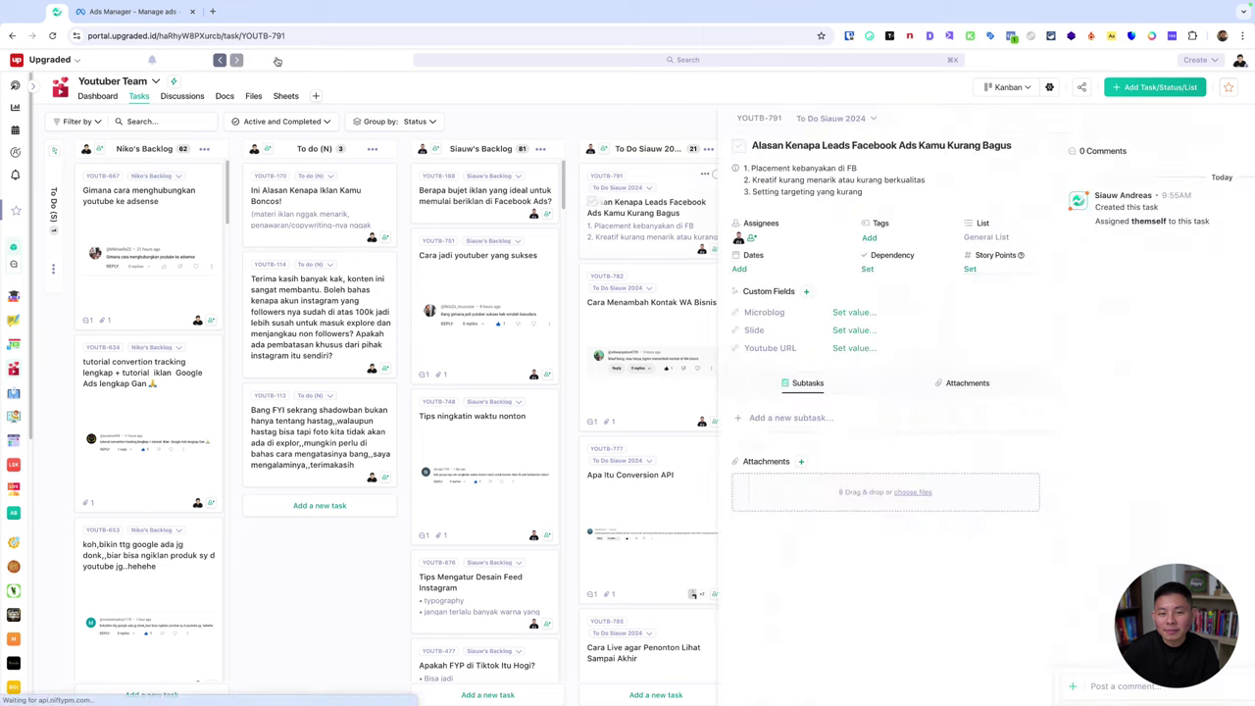
click(138, 12)
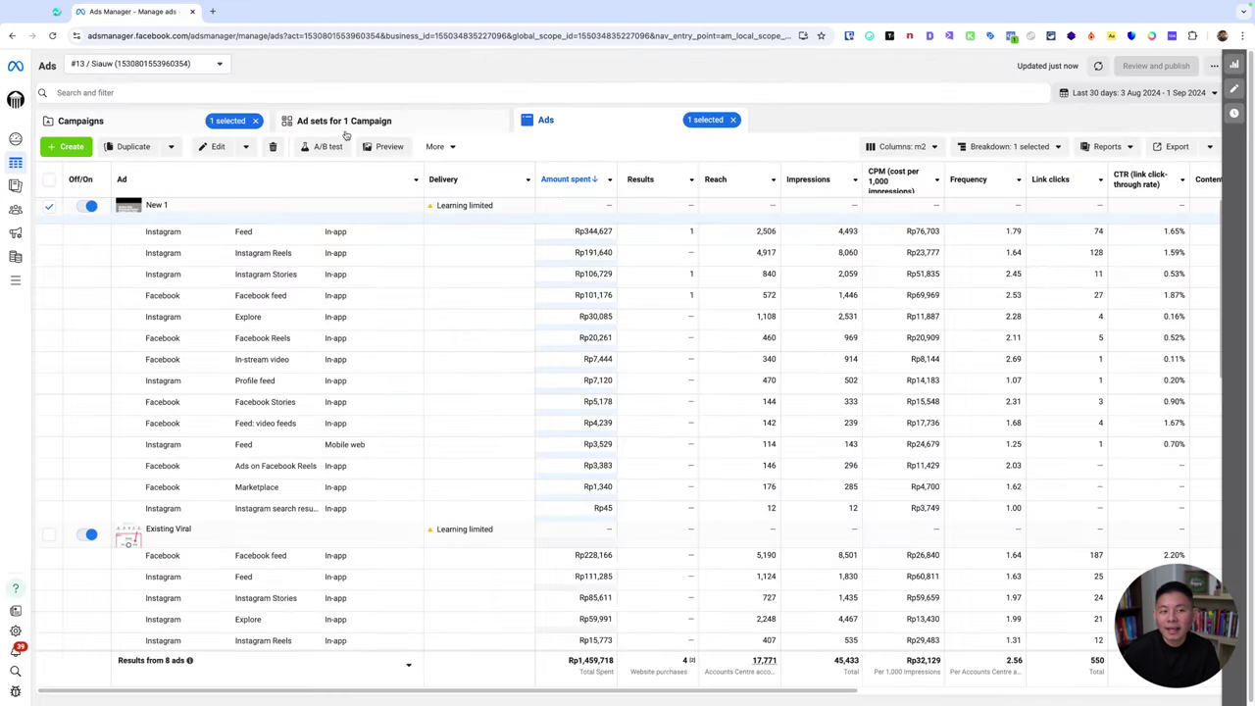
Clear the campaign and ad selections and remove the placement breakdown from the campaign list.
click(115, 128)
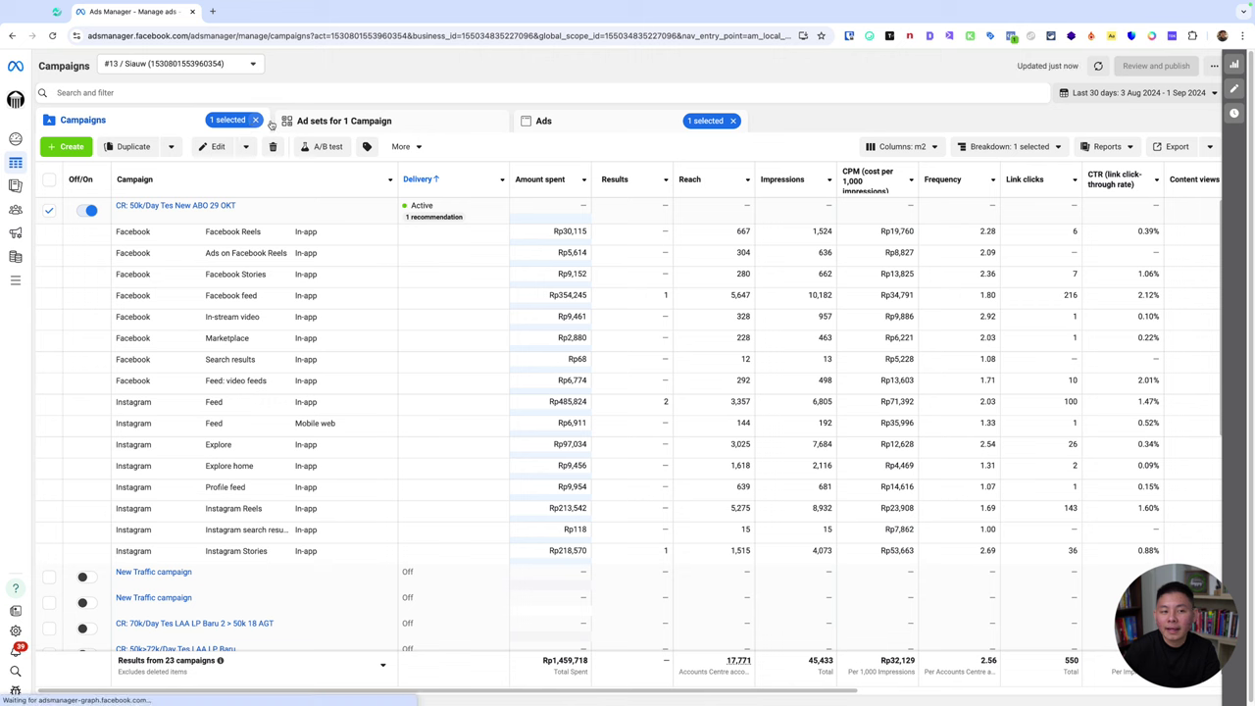
click(254, 121)
click(733, 121)
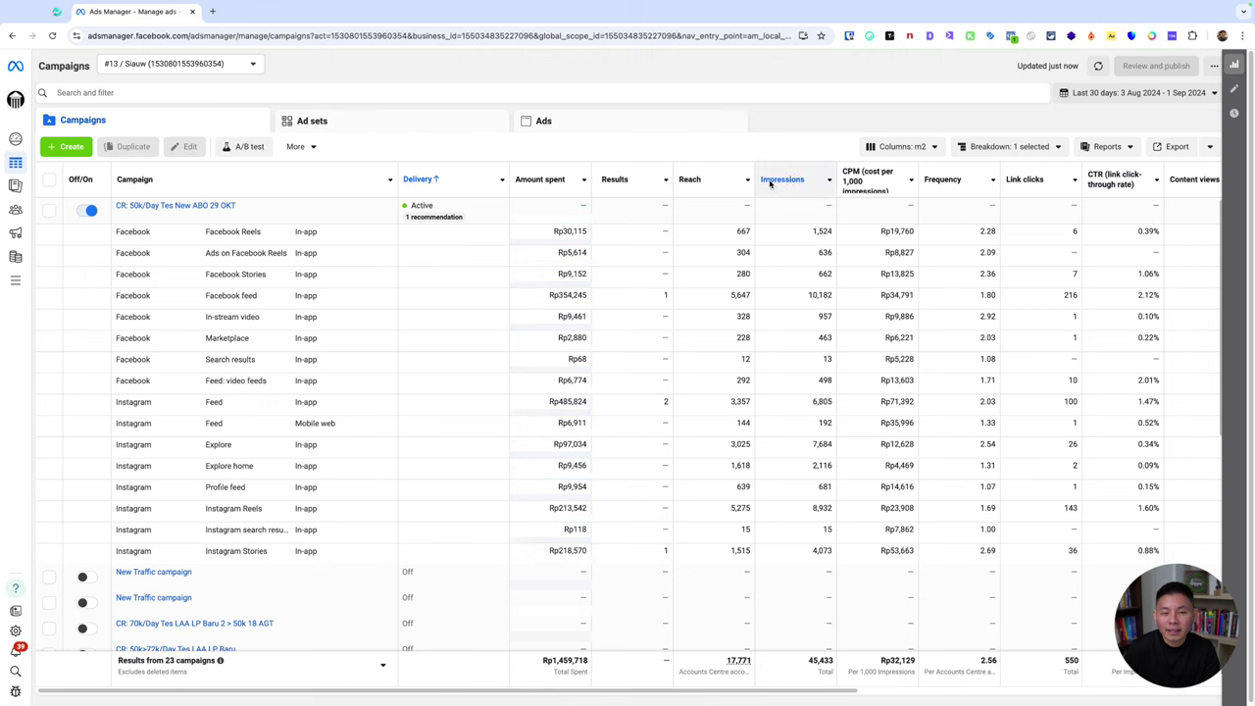
click(1033, 152)
click(1058, 179)
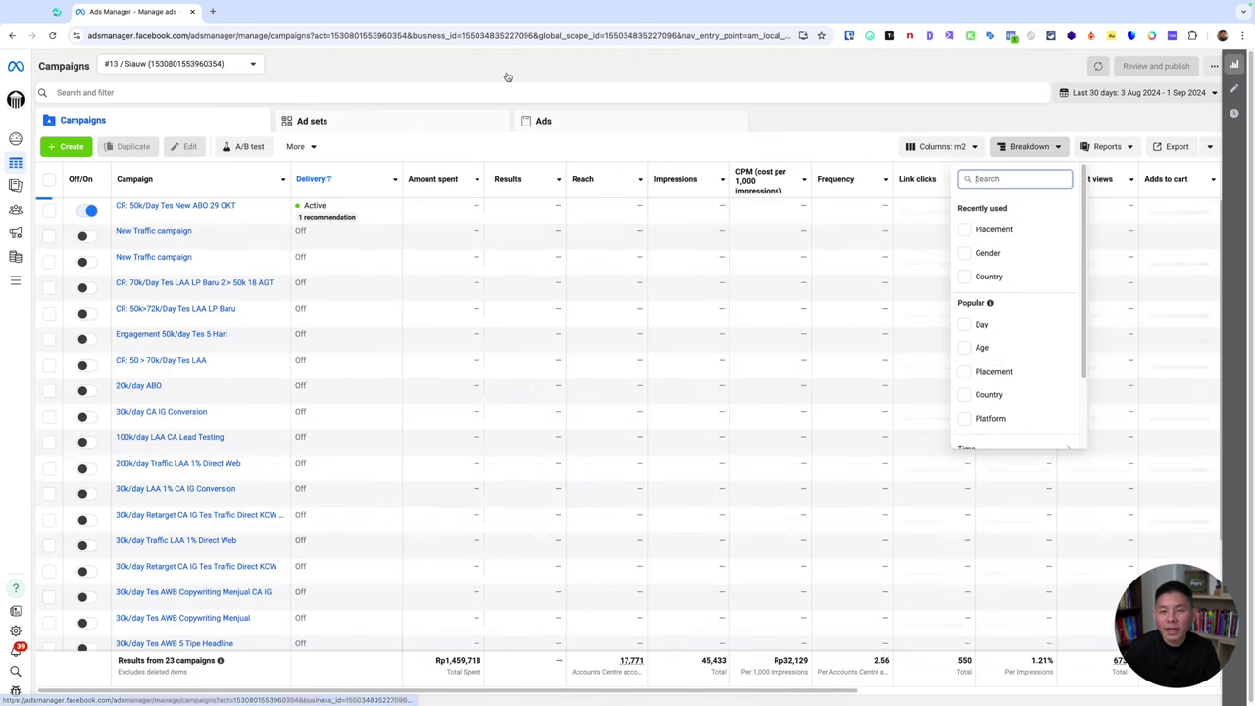
click(648, 83)
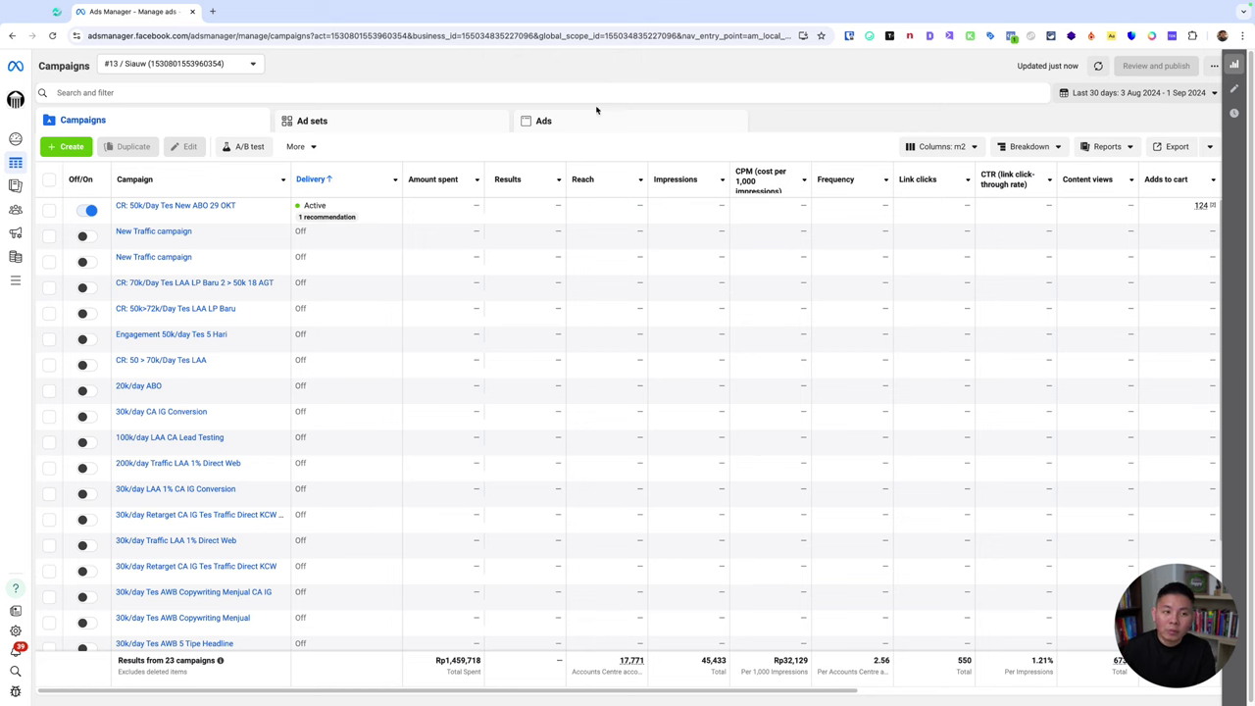
Start a new Auction campaign with the Engagement objective and proceed to the campaign setup choice.
click(67, 146)
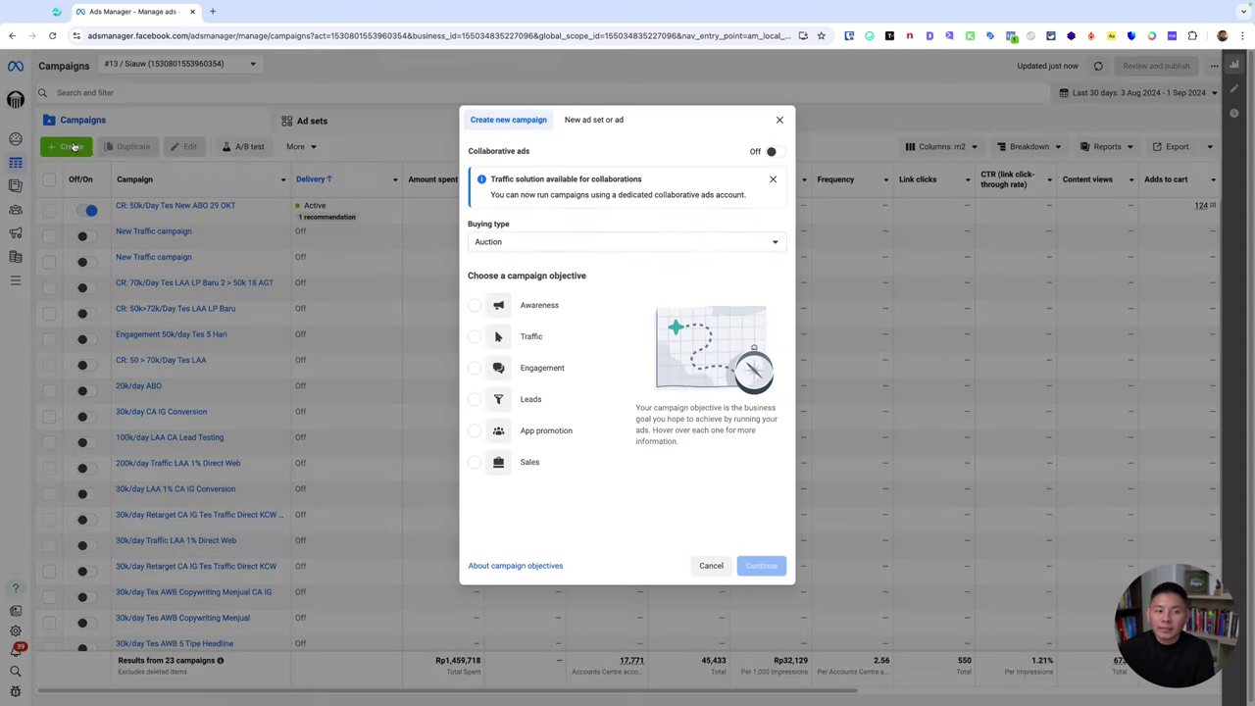
click(574, 367)
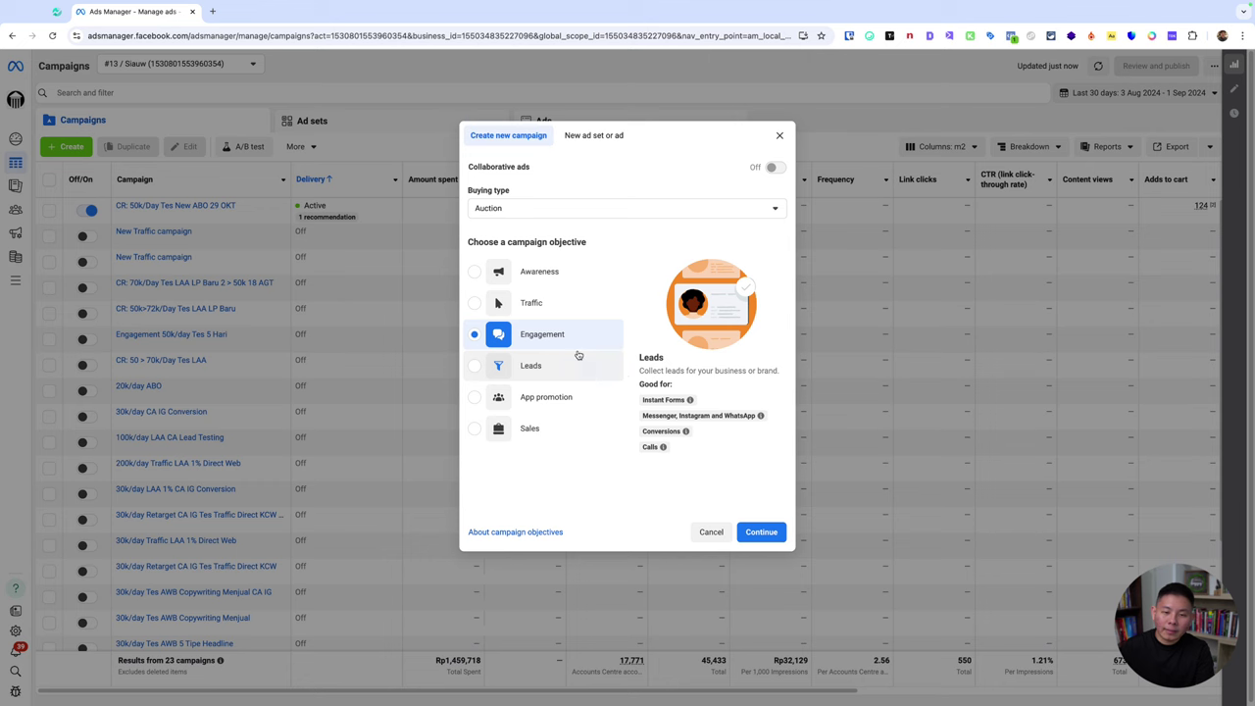
click(758, 532)
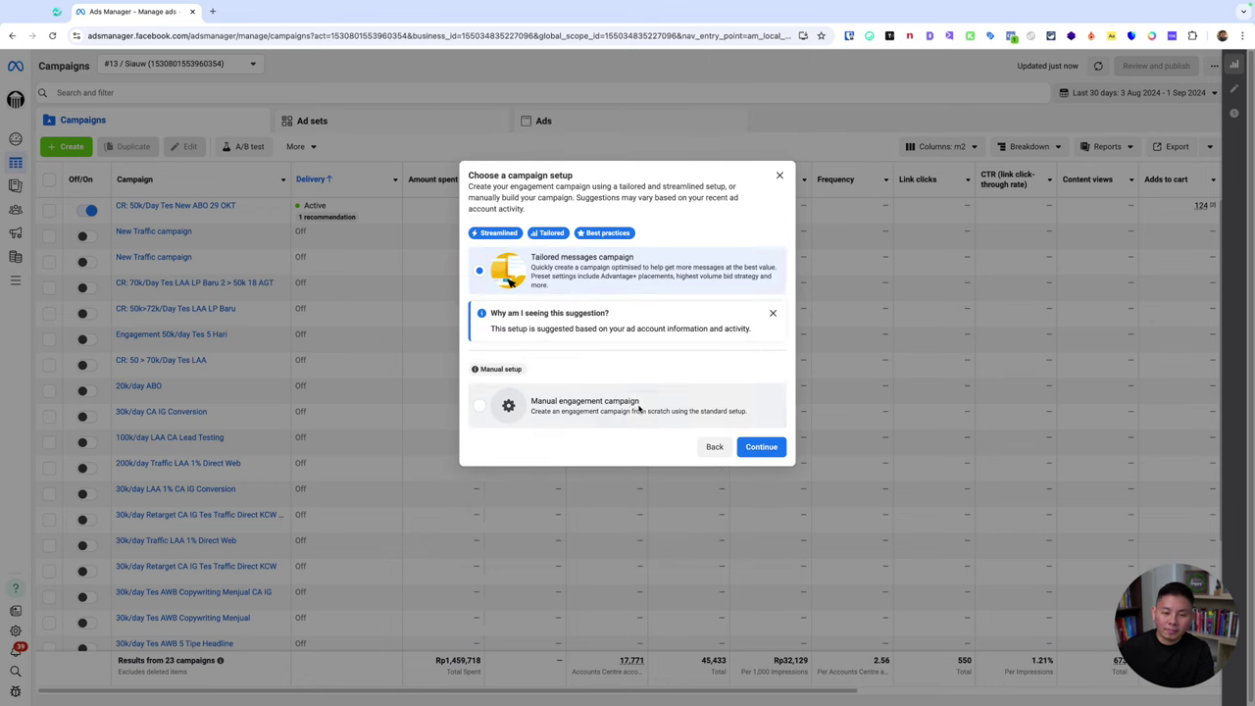
Continue with the manual engagement campaign setup and open the new ad set's detailed targeting for editing.
click(760, 446)
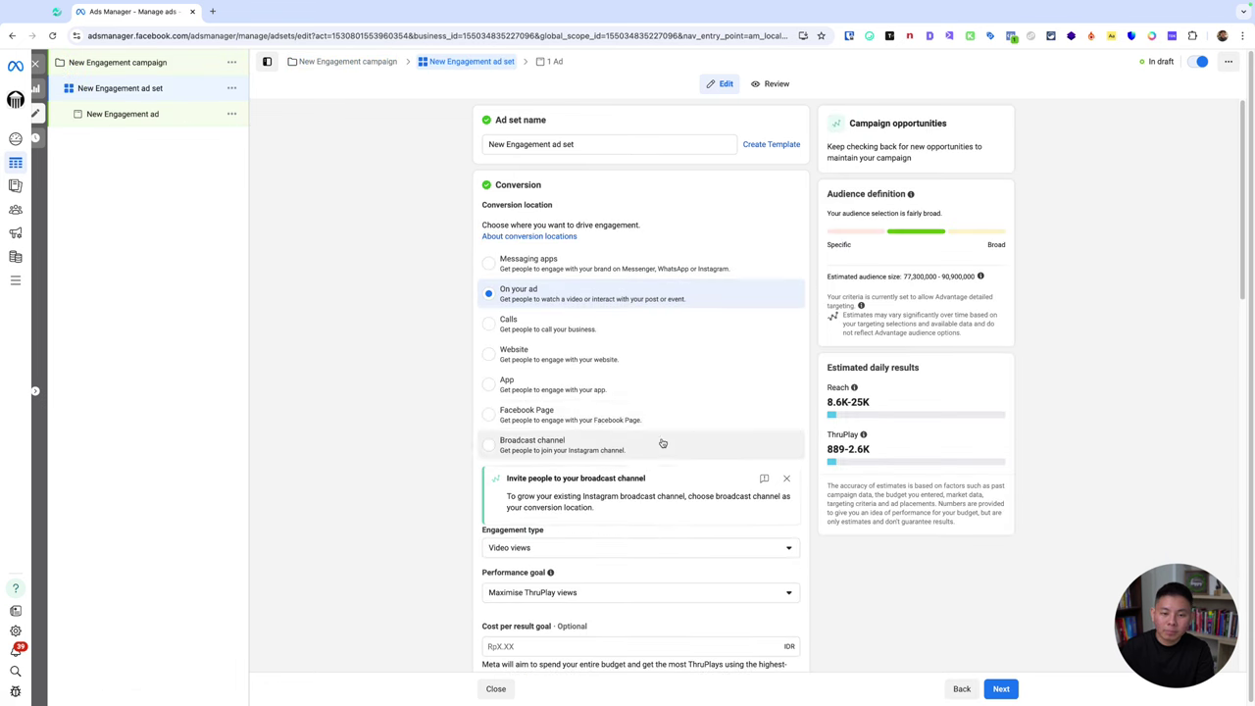
scroll(798, 421, down, 15)
click(616, 481)
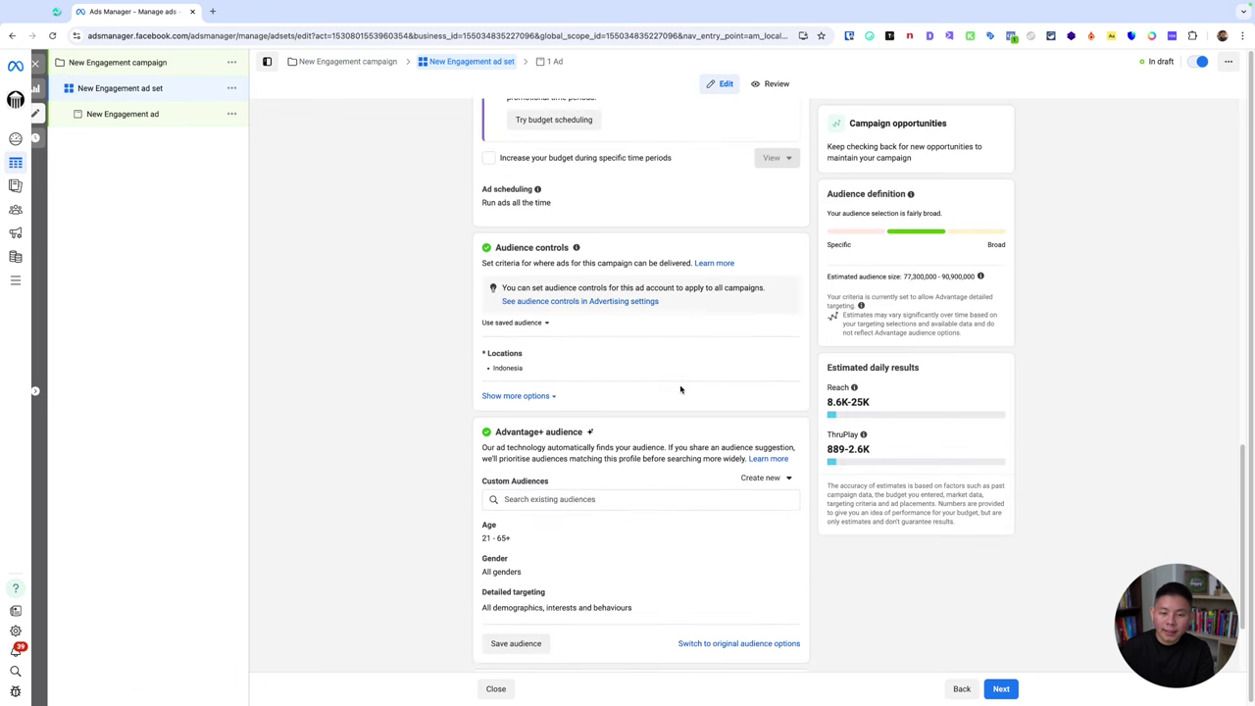
scroll(676, 388, down, 1)
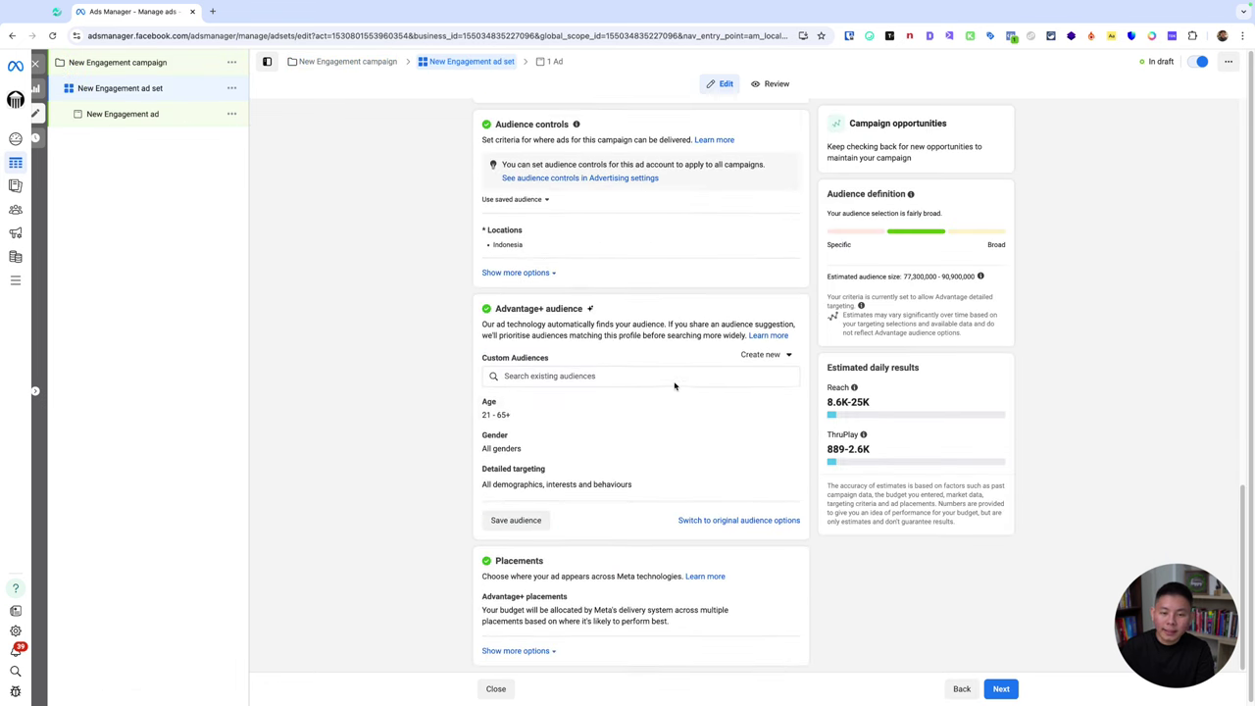
click(786, 468)
scroll(471, 452, down, 1)
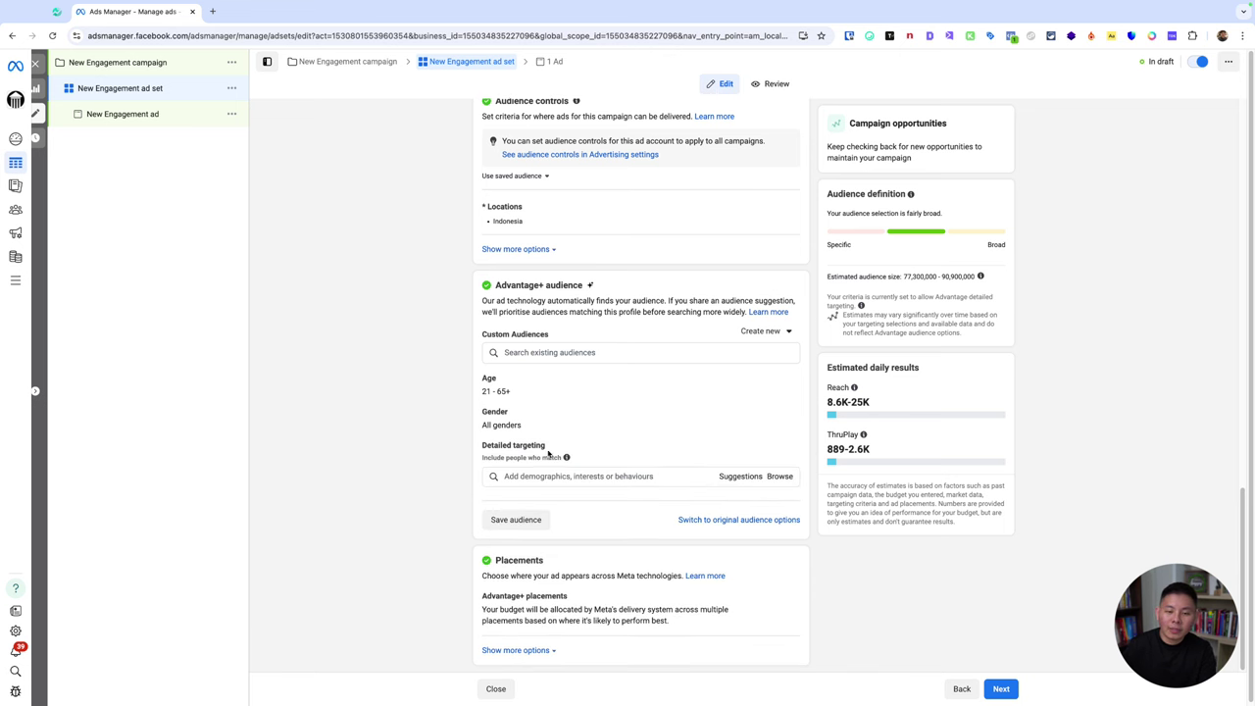
Search the detailed targeting options for "skincare" and add the Skin care (cosmetics) interest.
click(582, 482)
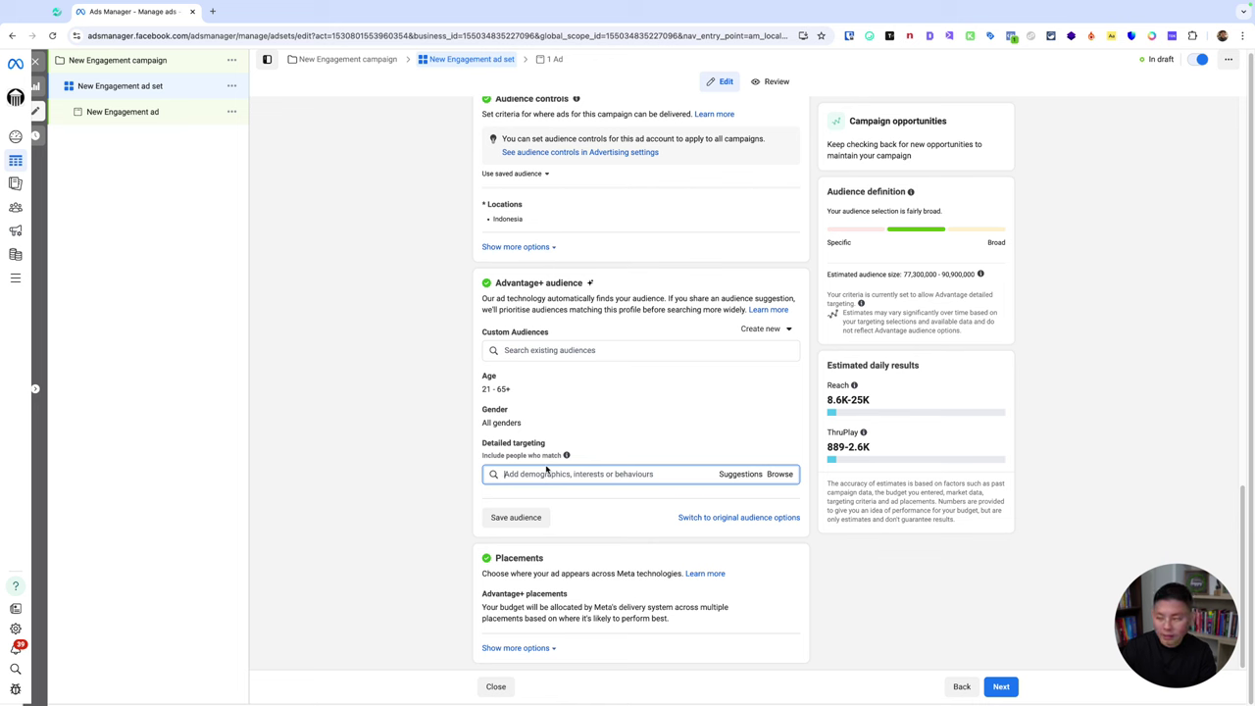
text(ski)
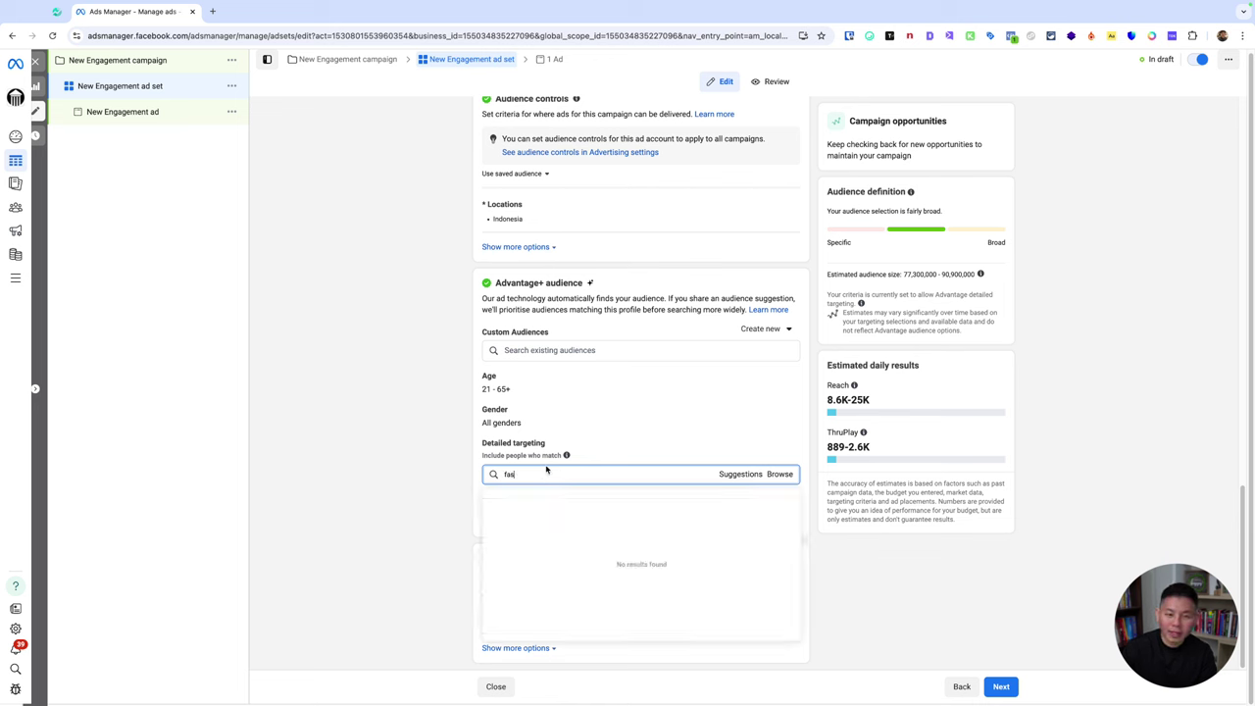
key(BackSpace)
key(BackSpace)
key(BackSpace)
text(sk)
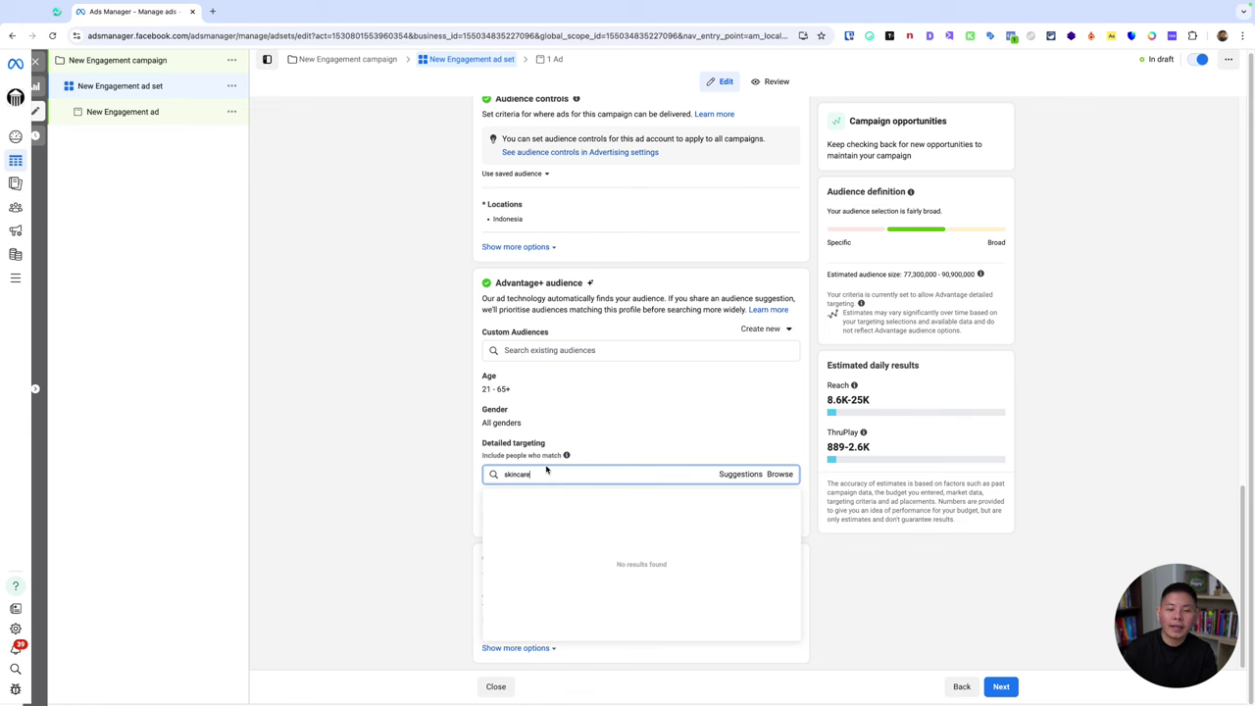
text(incare)
click(552, 498)
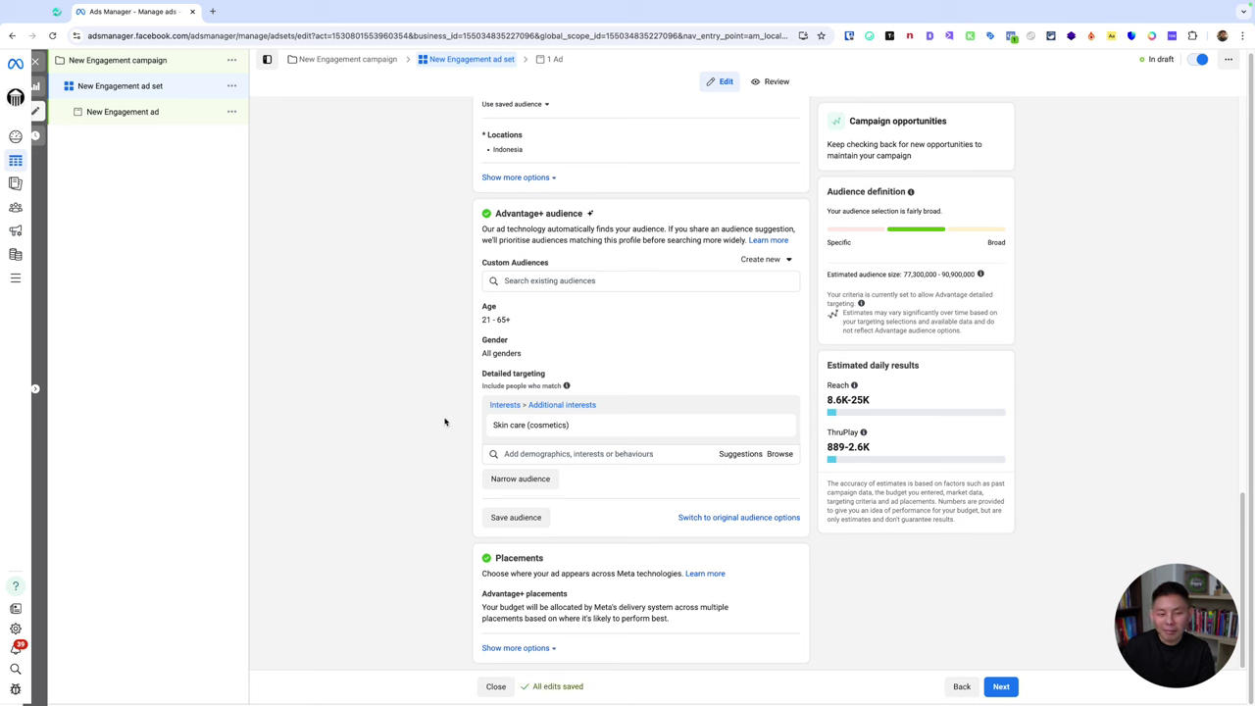
Browse the suggested interests related to Skin care (cosmetics).
click(733, 453)
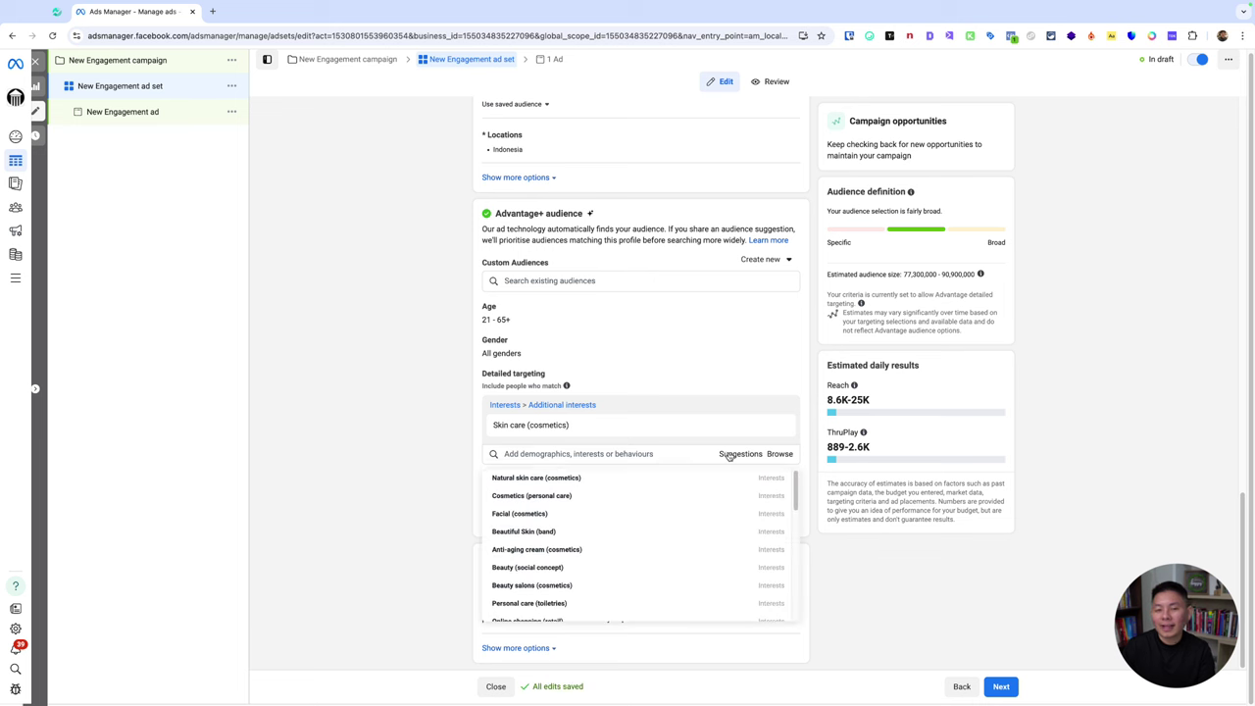
scroll(562, 533, down, 5)
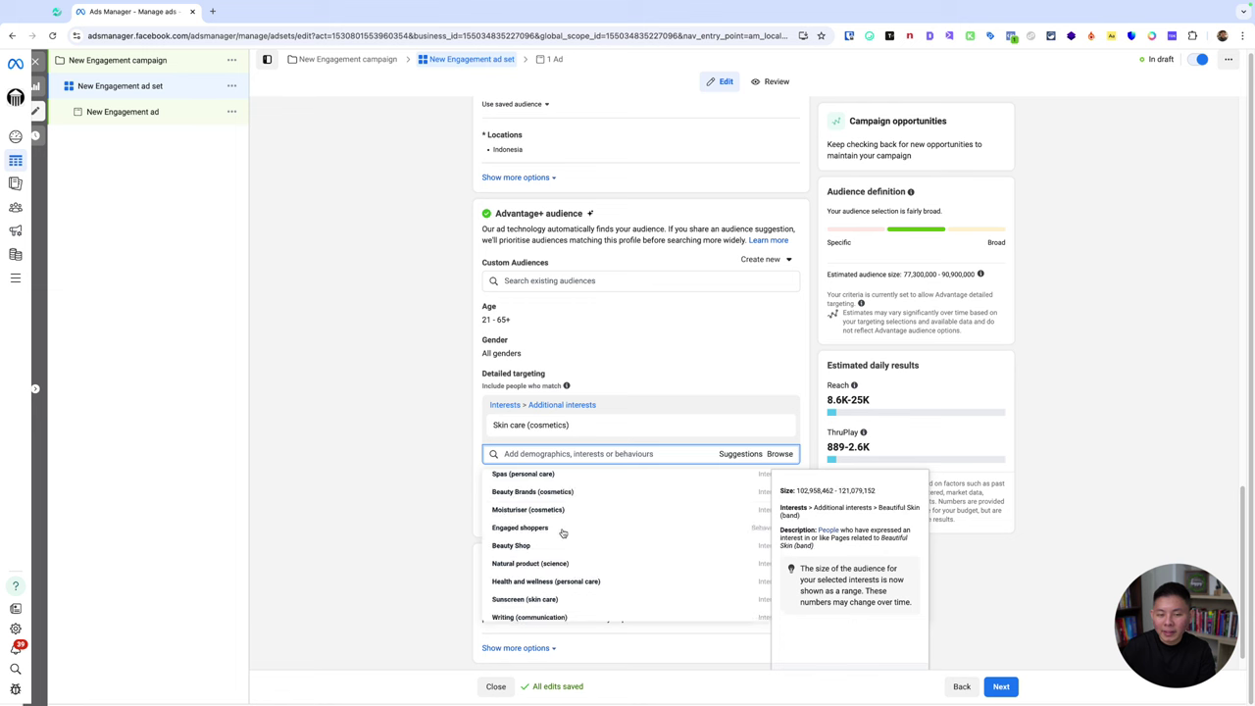
scroll(564, 533, up, 5)
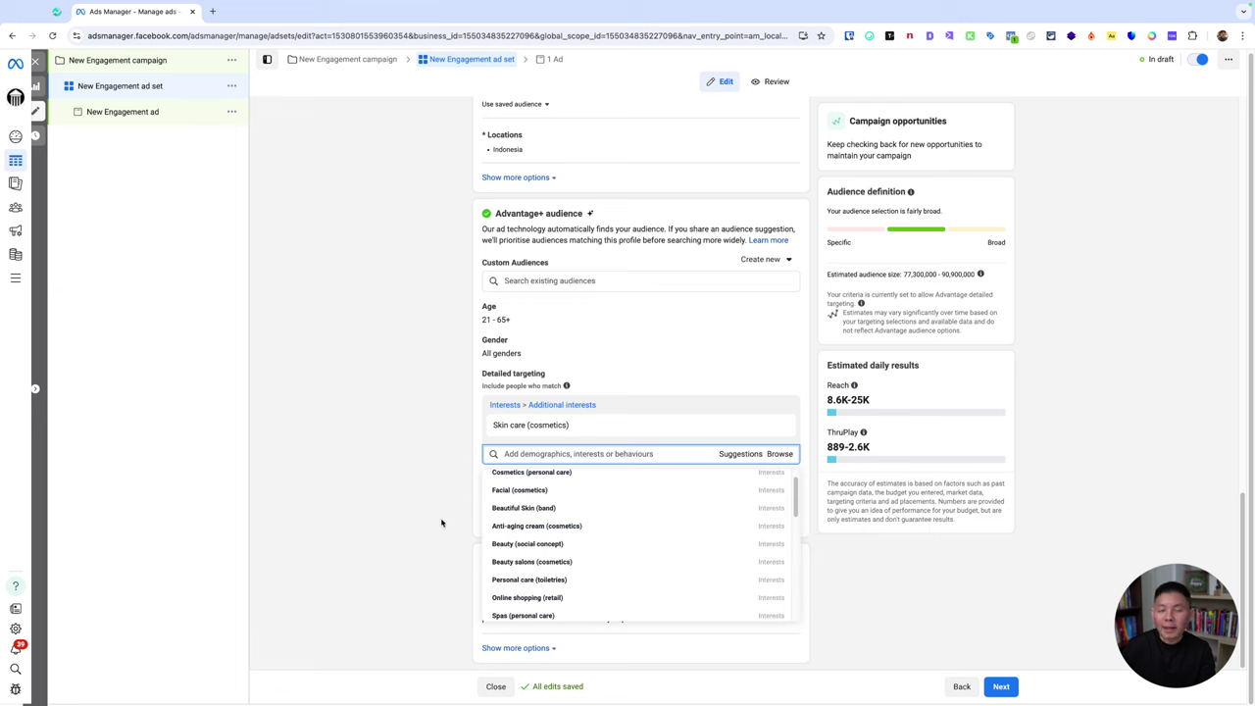
Add the SK-II (cosmetics) interest to the detailed targeting and remove Skin care (cosmetics).
click(576, 454)
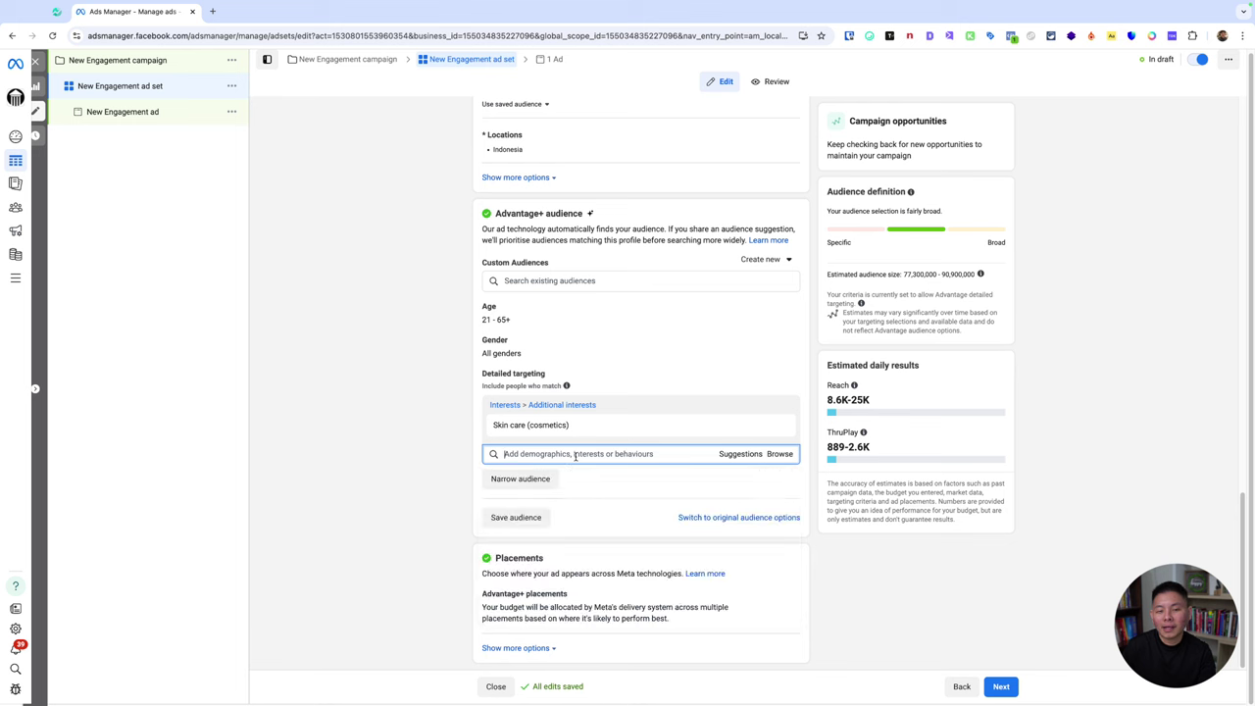
text(sk 2)
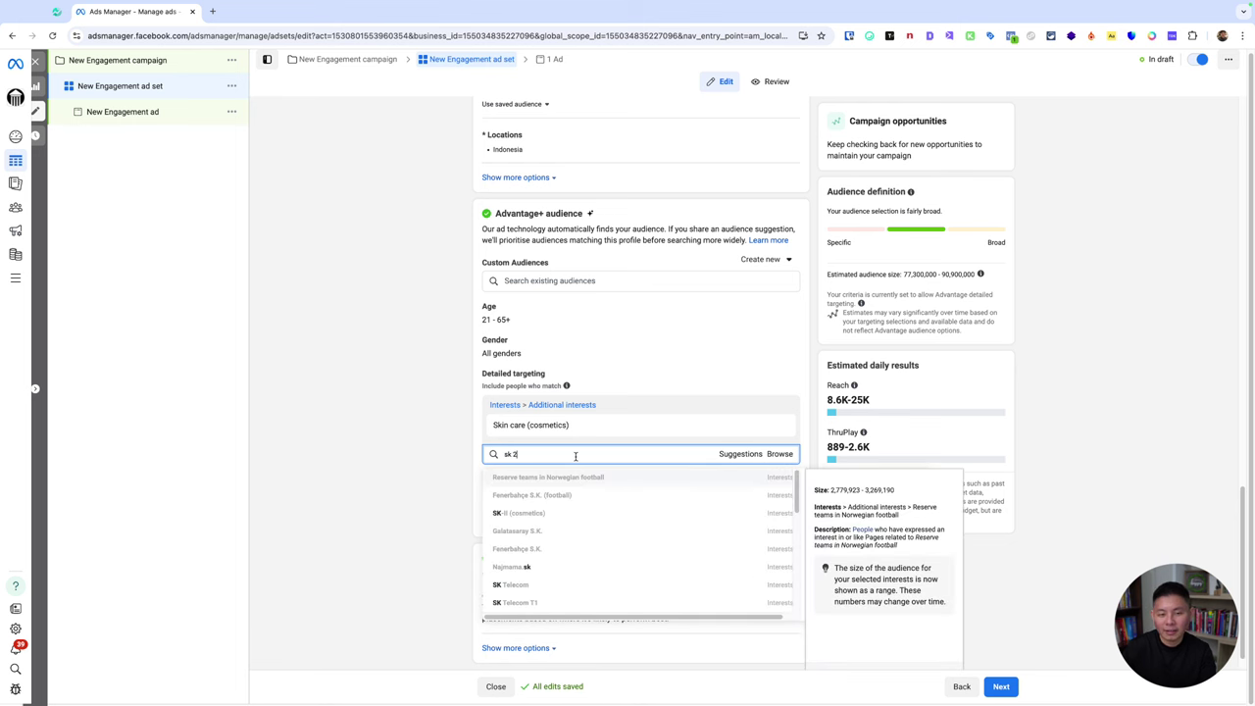
click(562, 513)
click(776, 452)
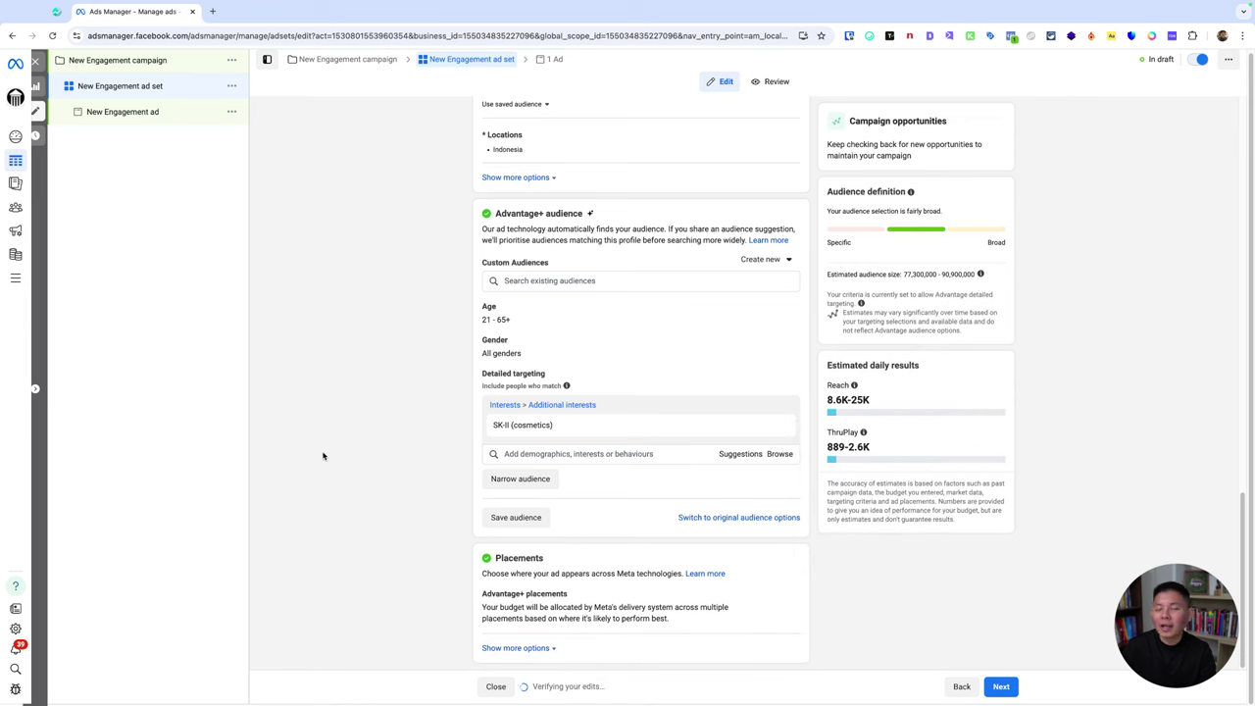
Examine the SK-II interest's audience size and browse the related cosmetics brands suggested for detailed targeting.
mouse_move(572, 428)
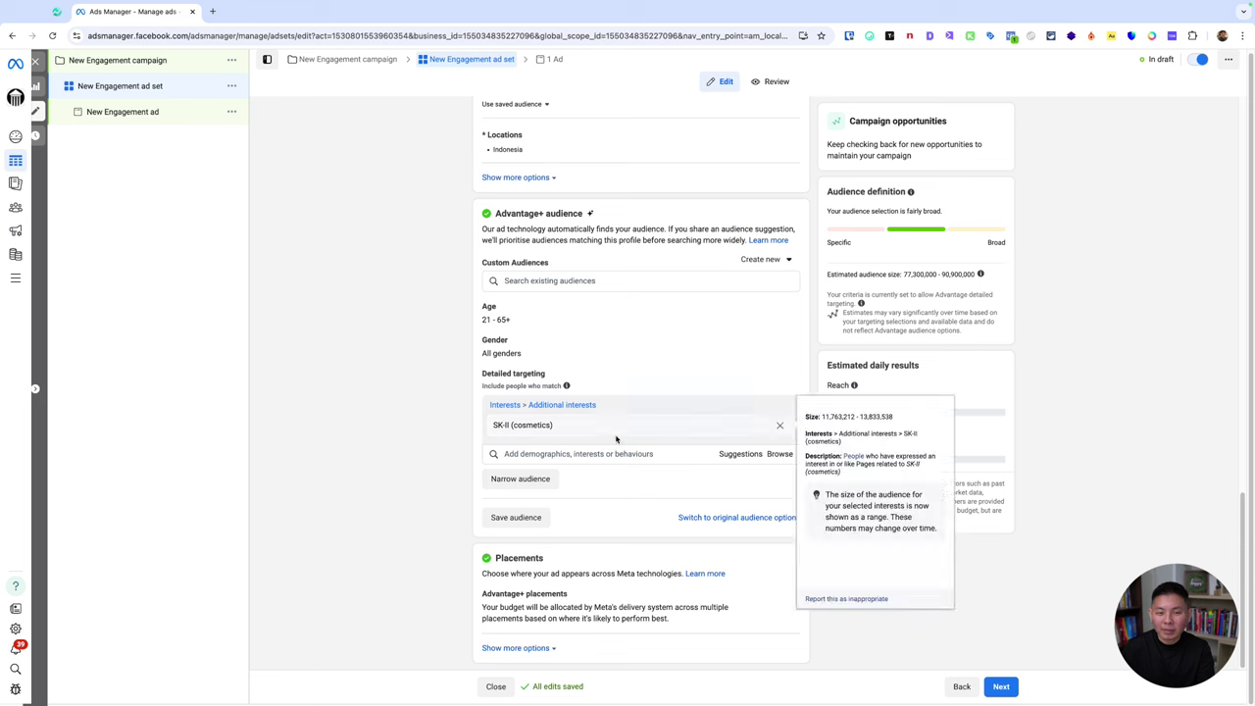
click(729, 456)
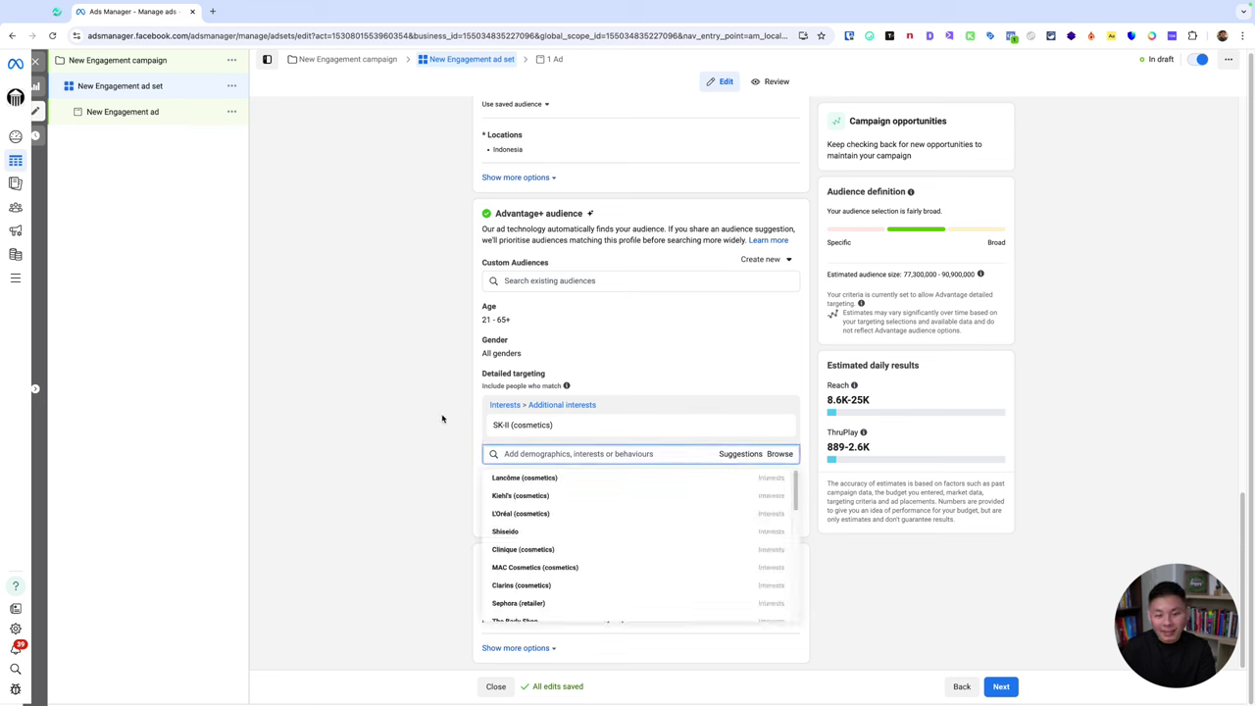
mouse_move(692, 511)
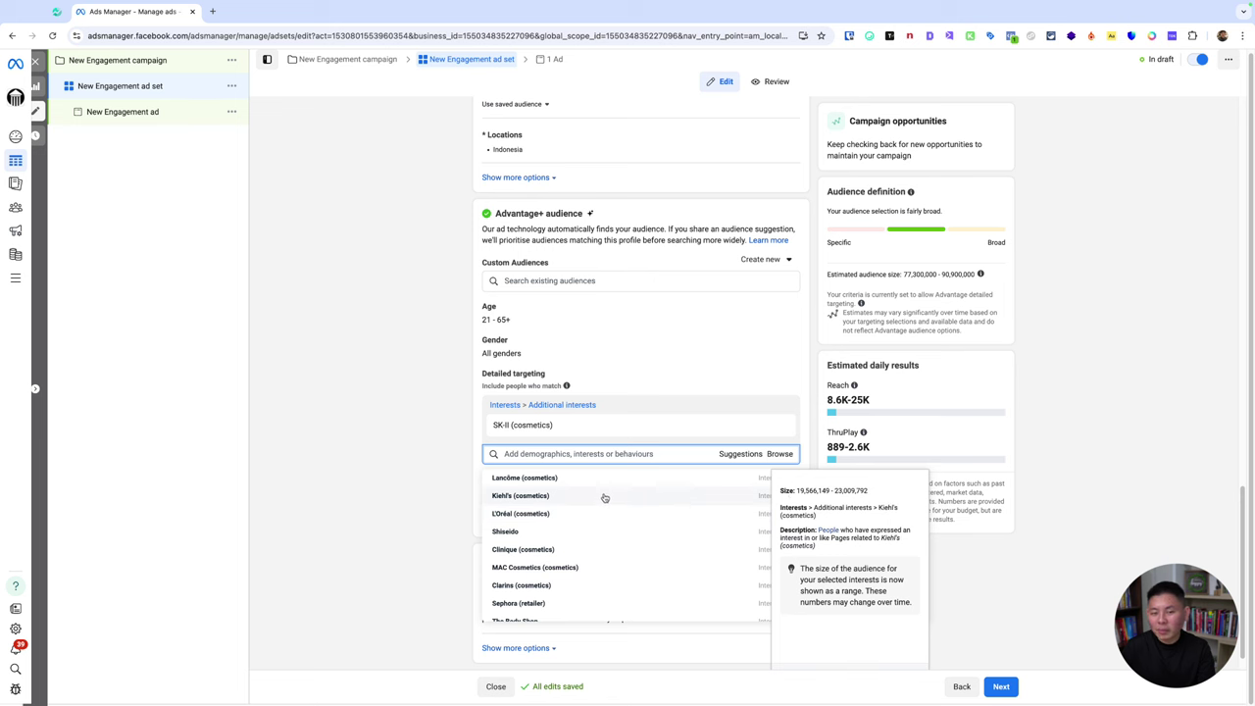
mouse_move(559, 497)
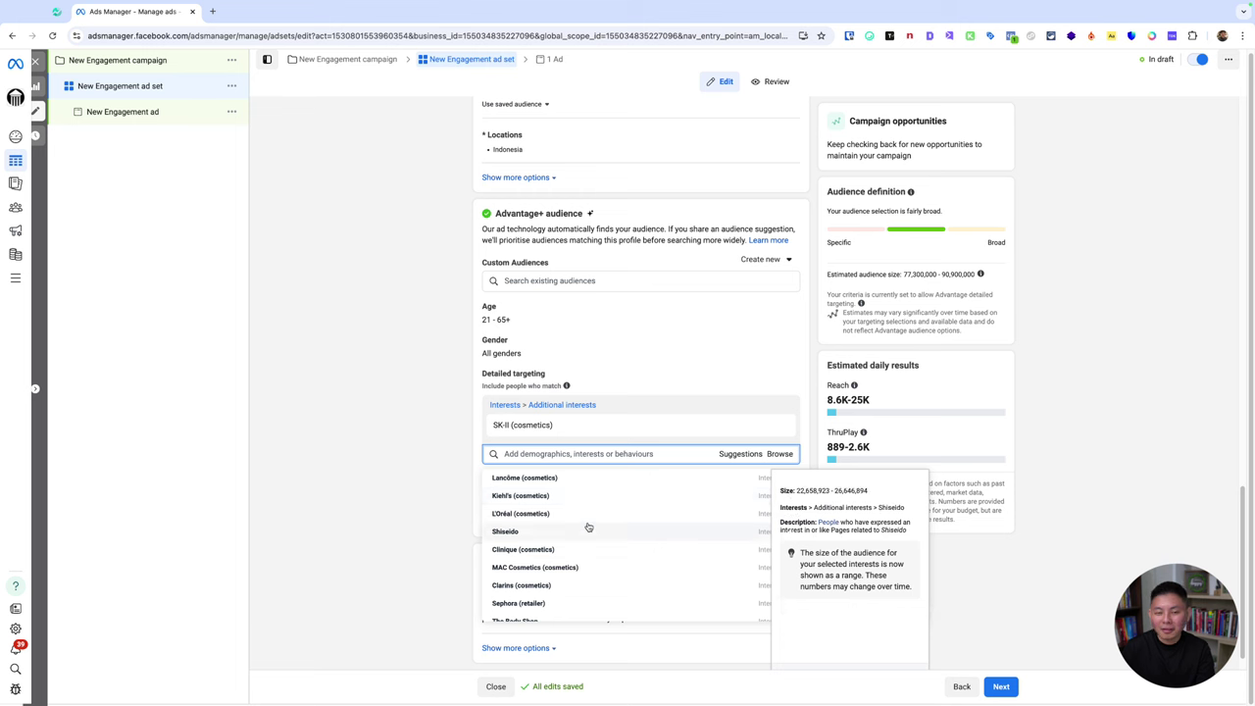
mouse_move(600, 533)
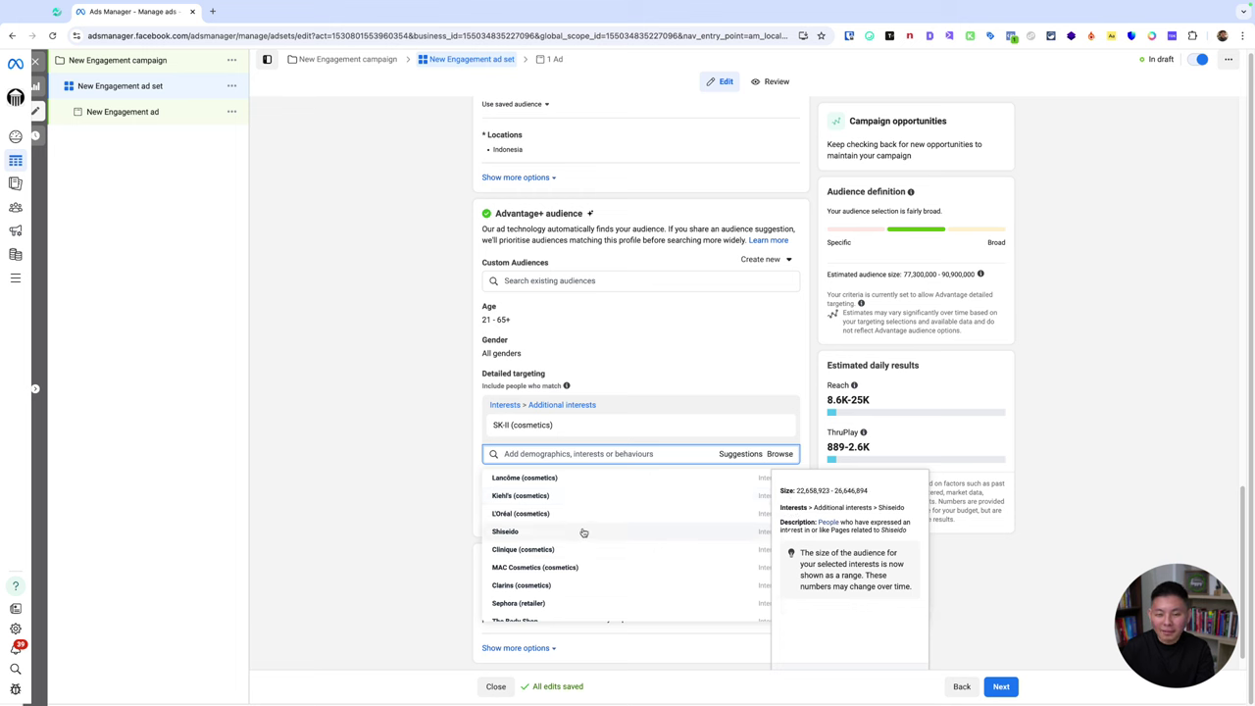
scroll(584, 533, down, 5)
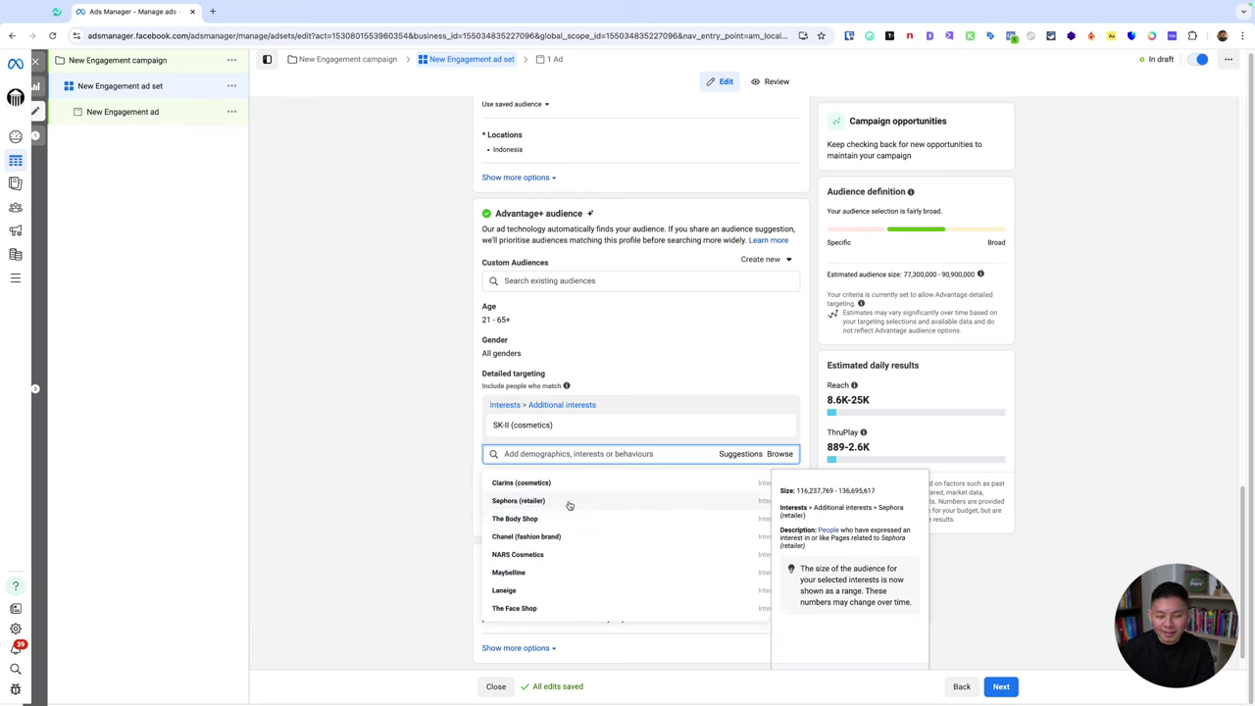
scroll(591, 545, down, 3)
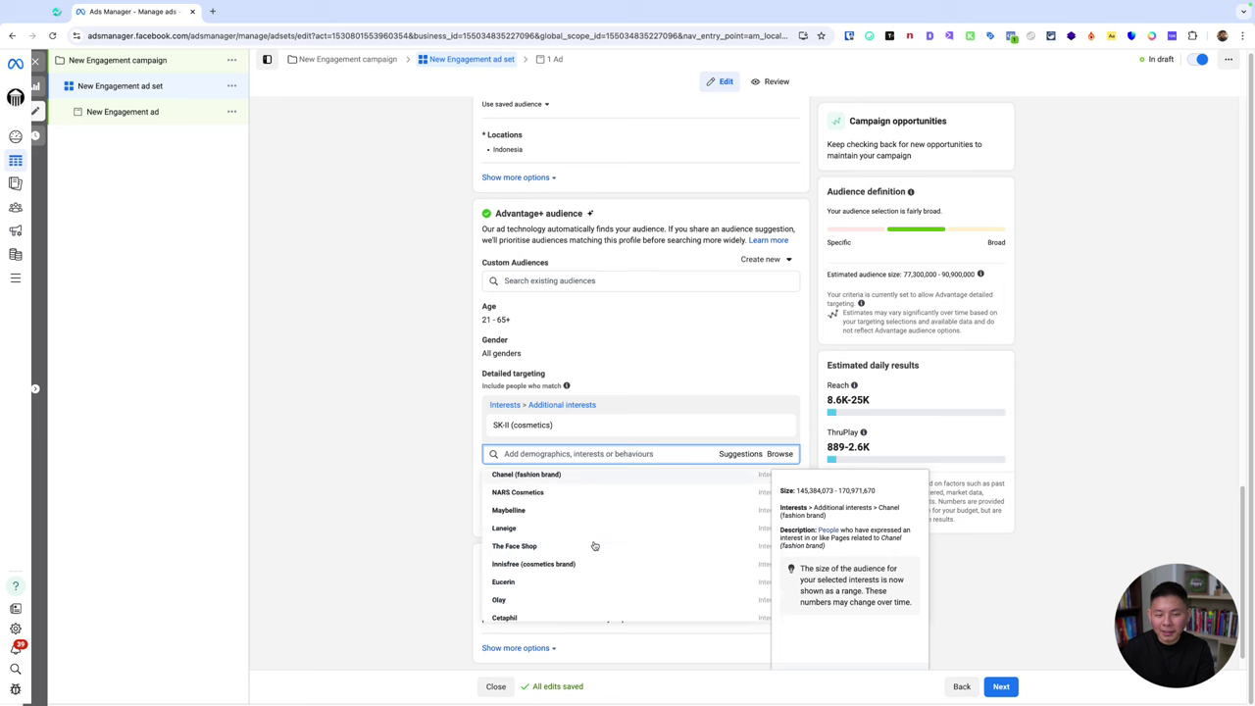
scroll(594, 545, down, 5)
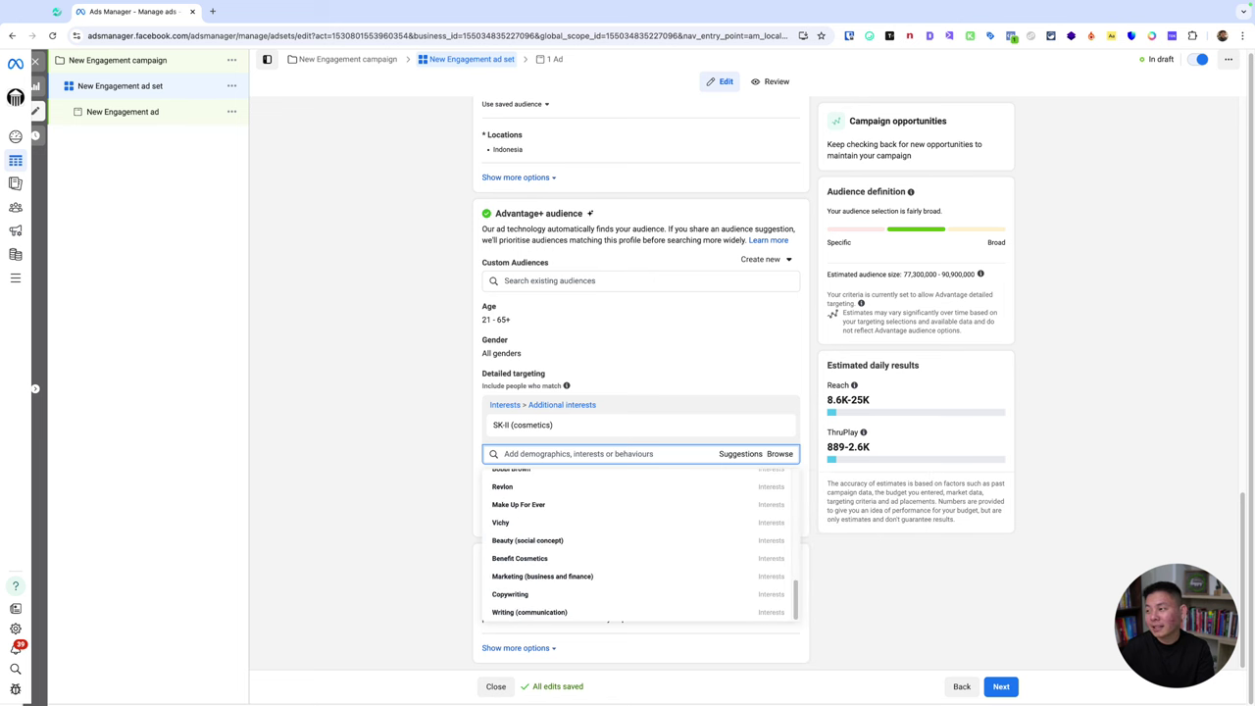
click(456, 456)
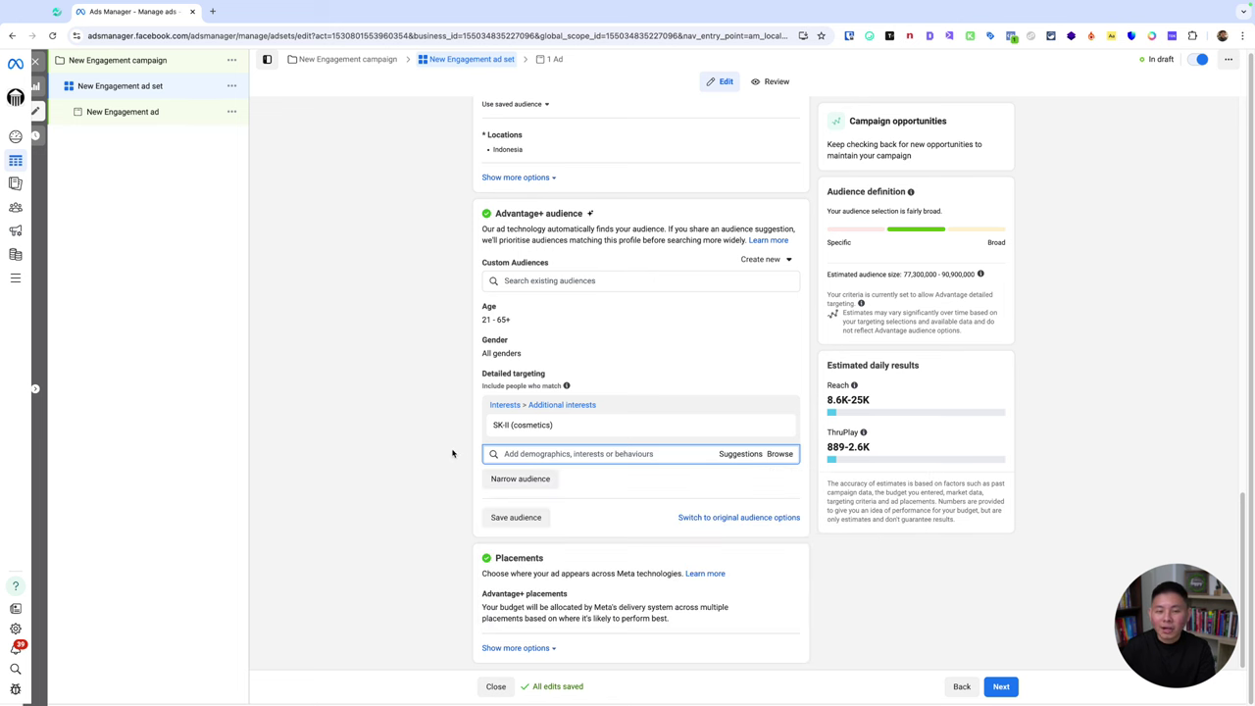
Narrow the audience to also match "People in Indonesia who prefer high-value goods".
click(546, 480)
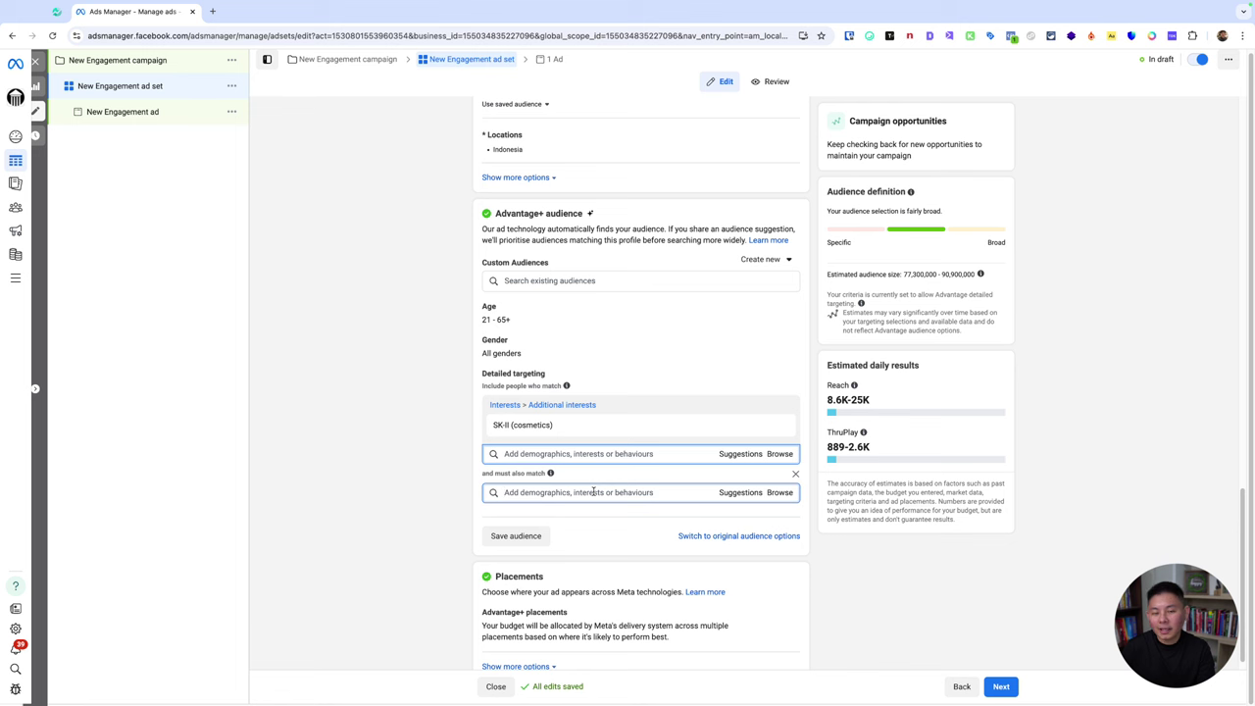
text(people who pre)
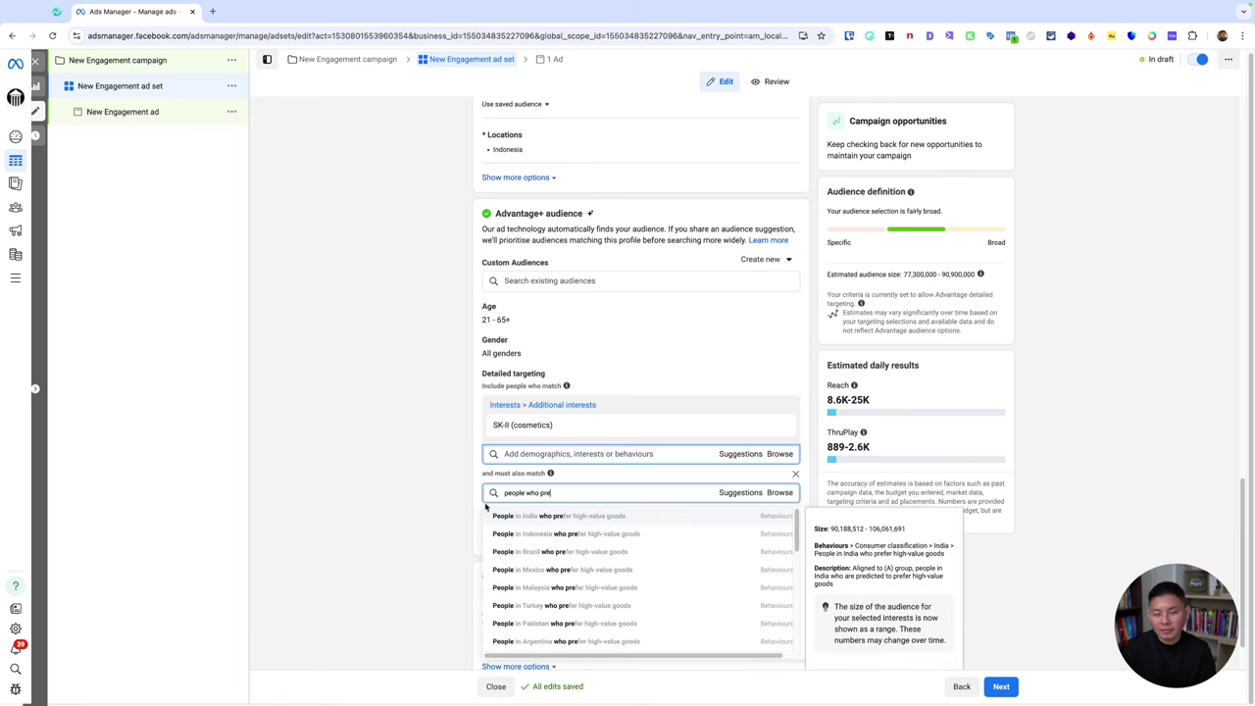
scroll(470, 512, down, 1)
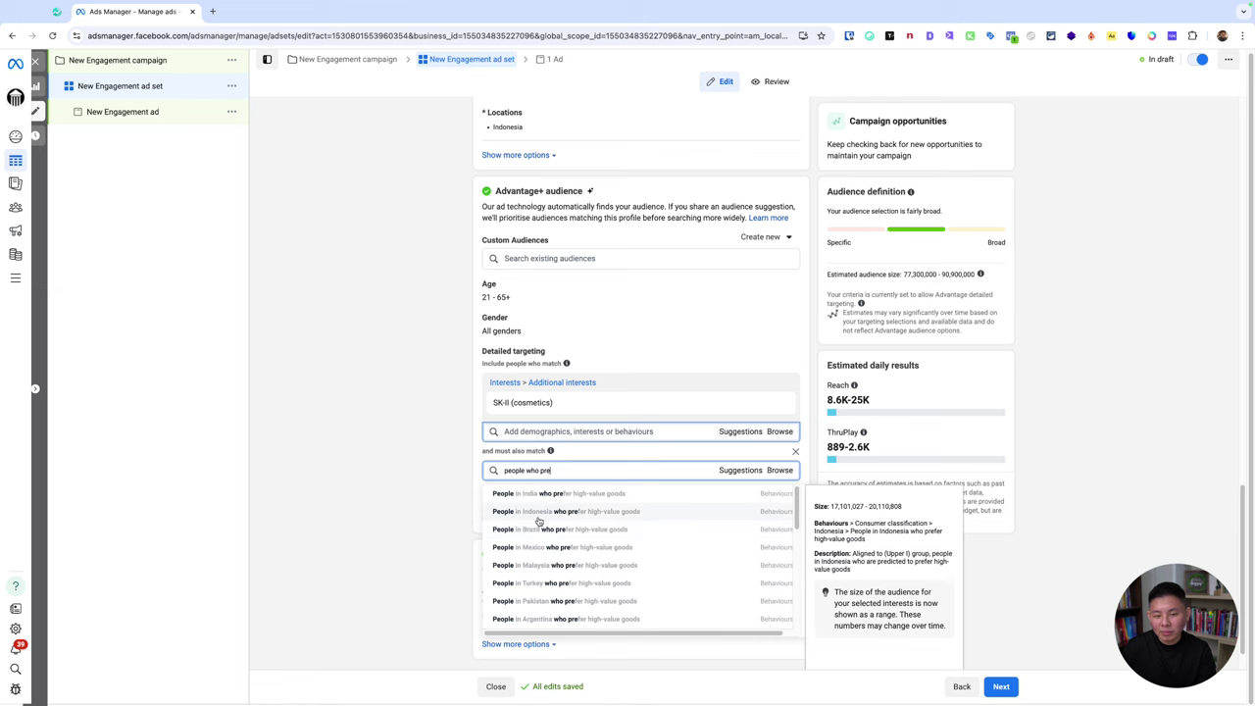
click(611, 516)
scroll(419, 504, down, 1)
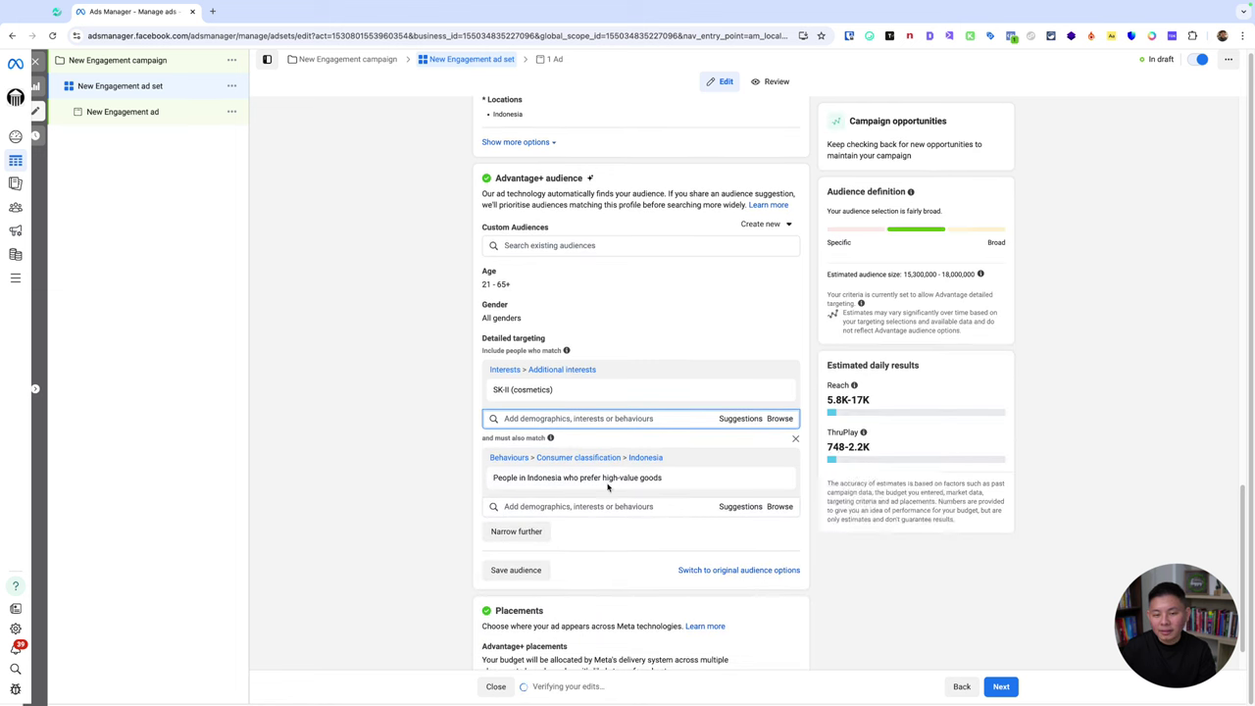
Examine the high-value goods behaviour's details and the suggestions for the narrowed audience.
mouse_move(644, 480)
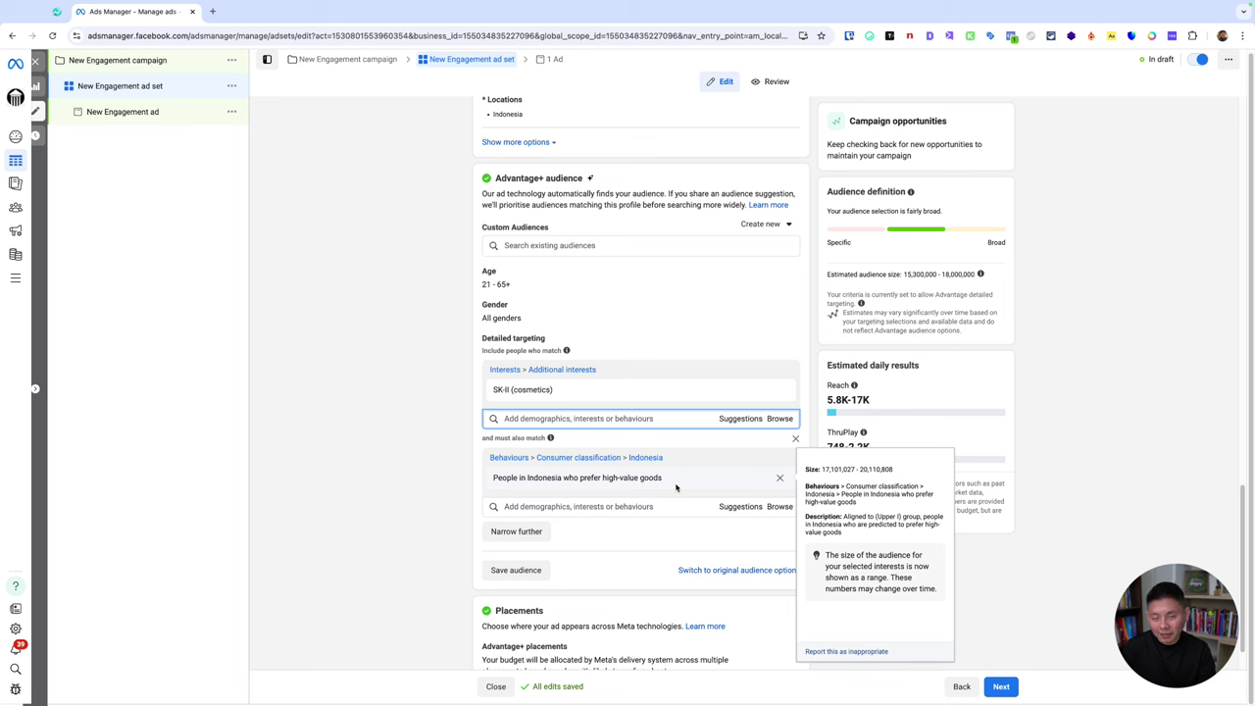
click(733, 506)
scroll(420, 504, down, 1)
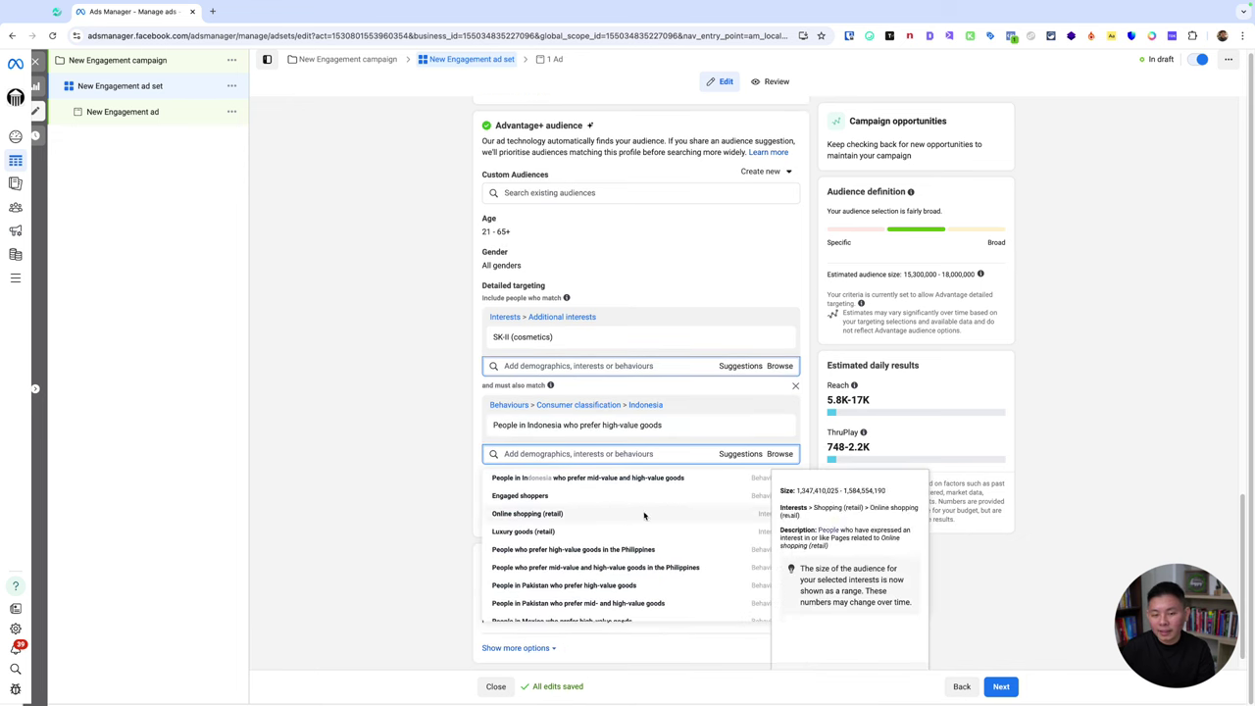
click(440, 451)
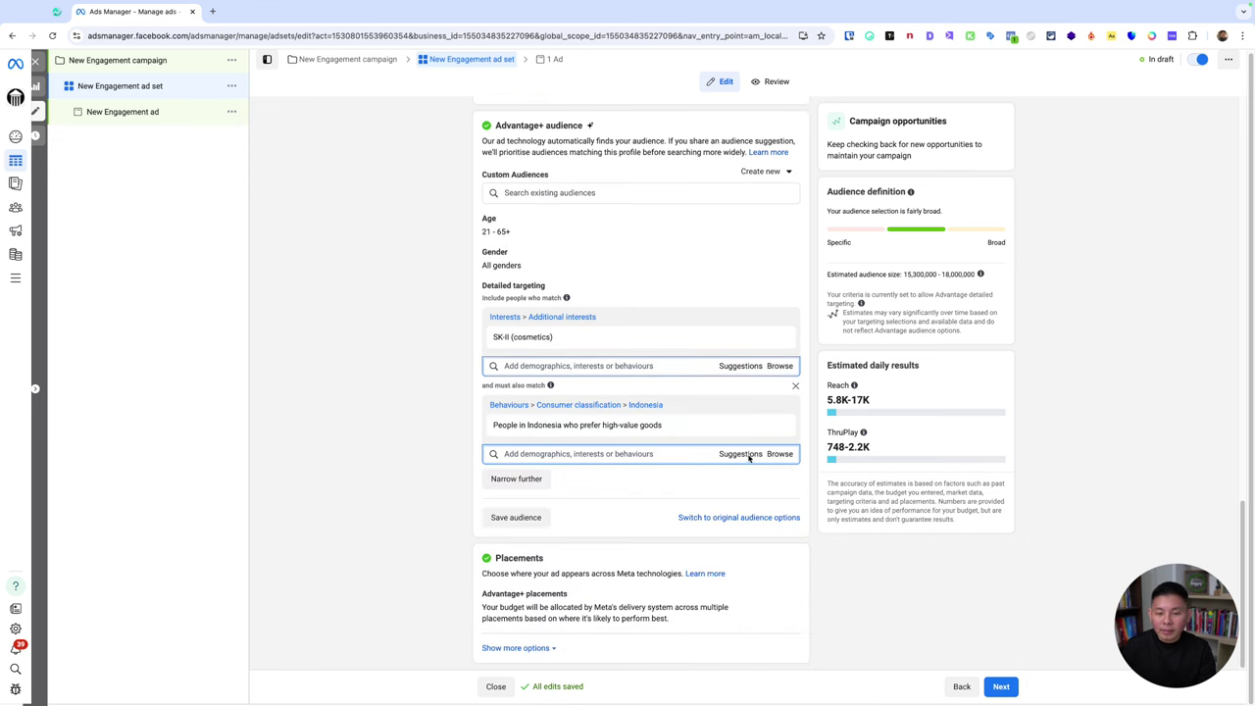
click(747, 454)
click(410, 458)
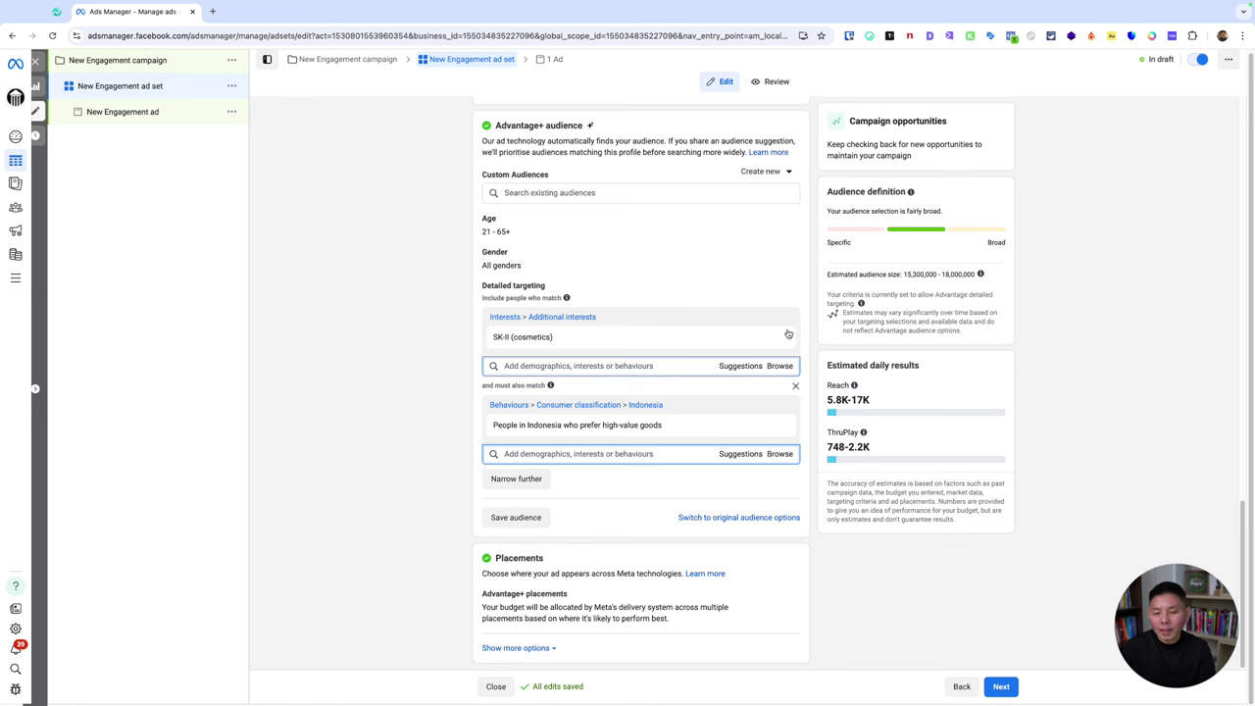
Remove the high-value goods condition and the SK-II (cosmetics) interest from the detailed targeting.
click(794, 388)
mouse_move(536, 420)
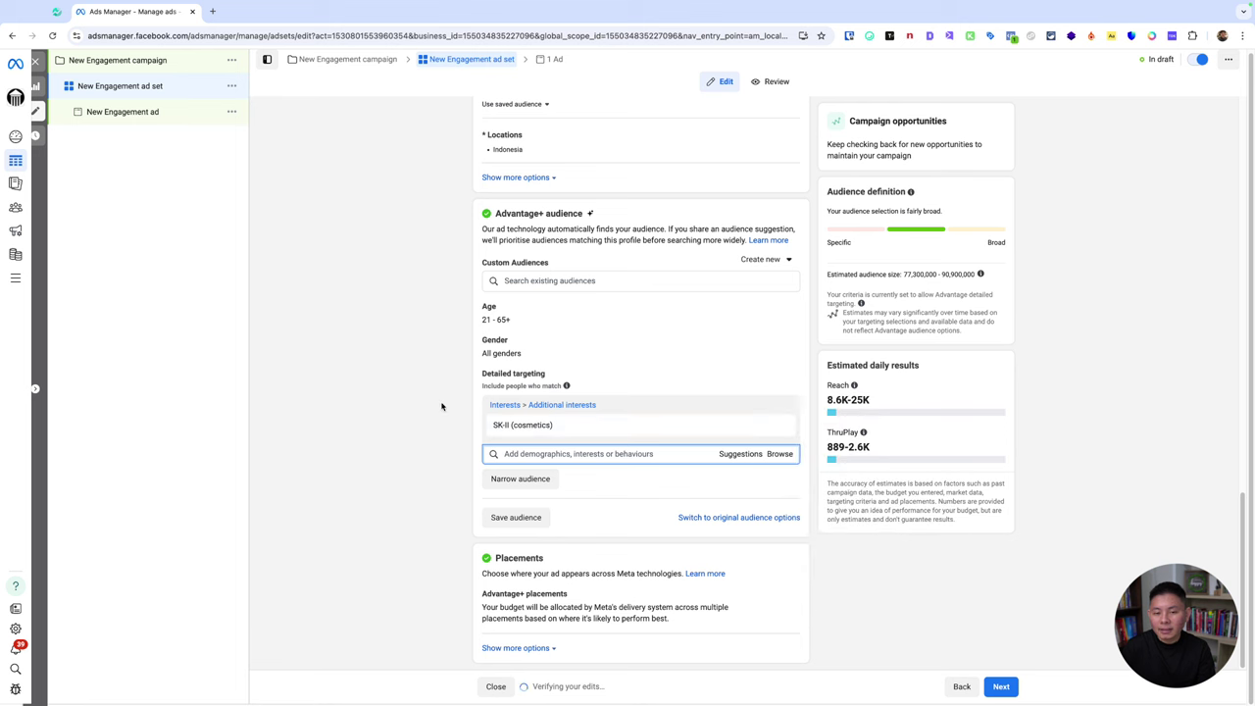
click(751, 455)
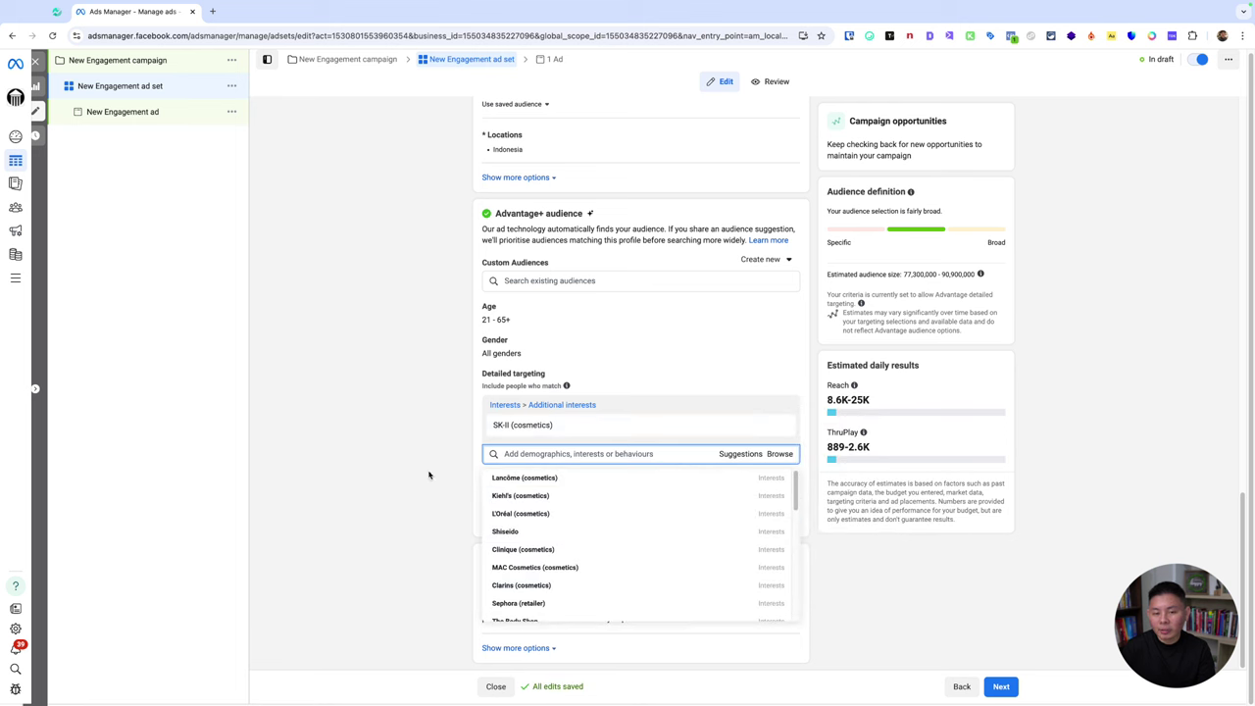
mouse_move(709, 433)
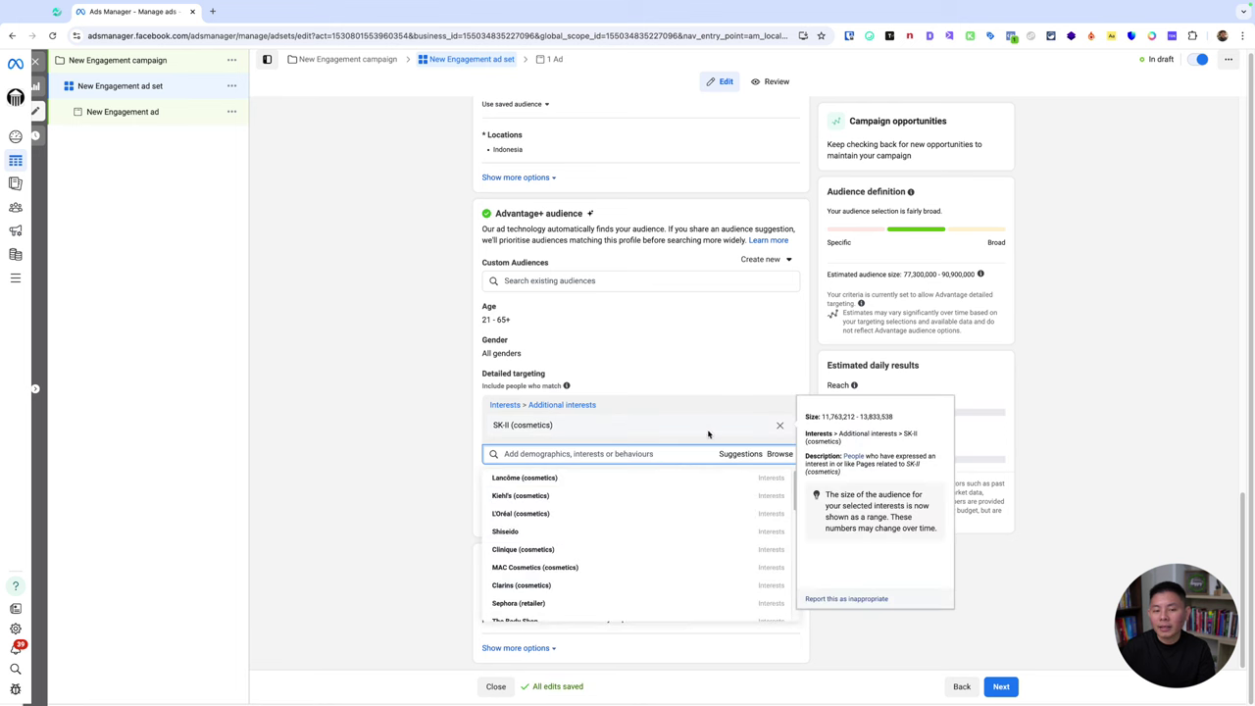
click(777, 426)
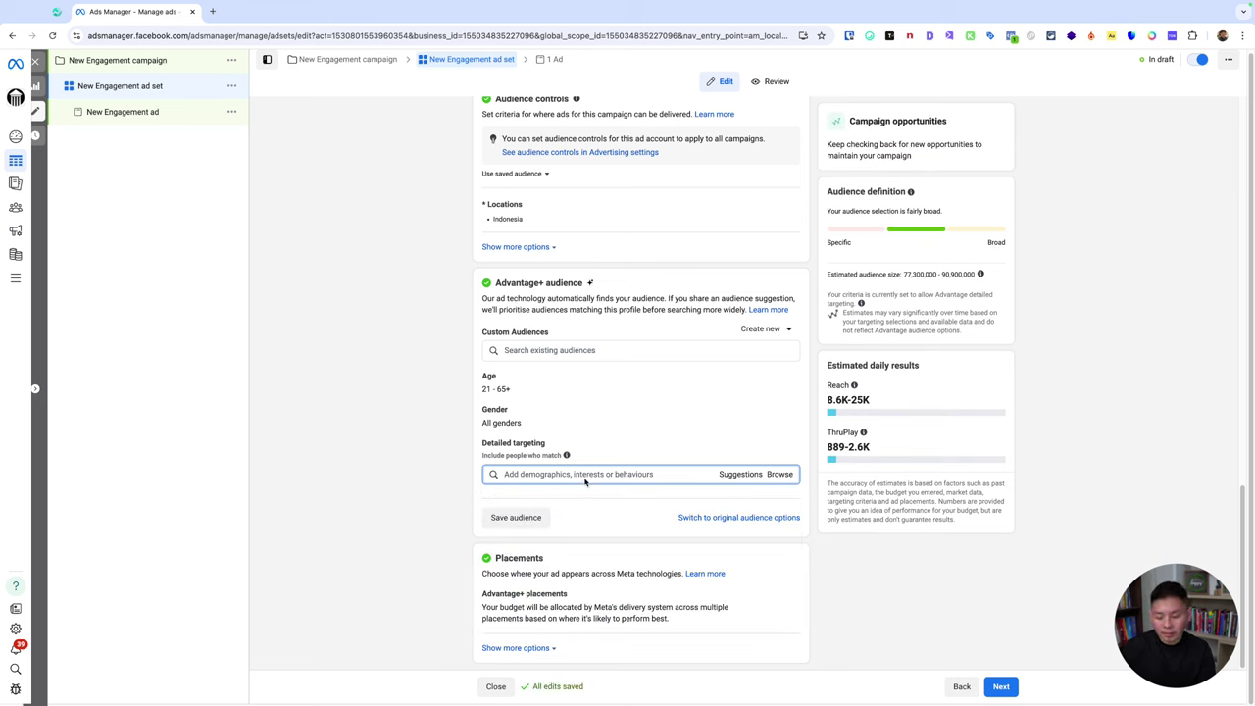
text(en)
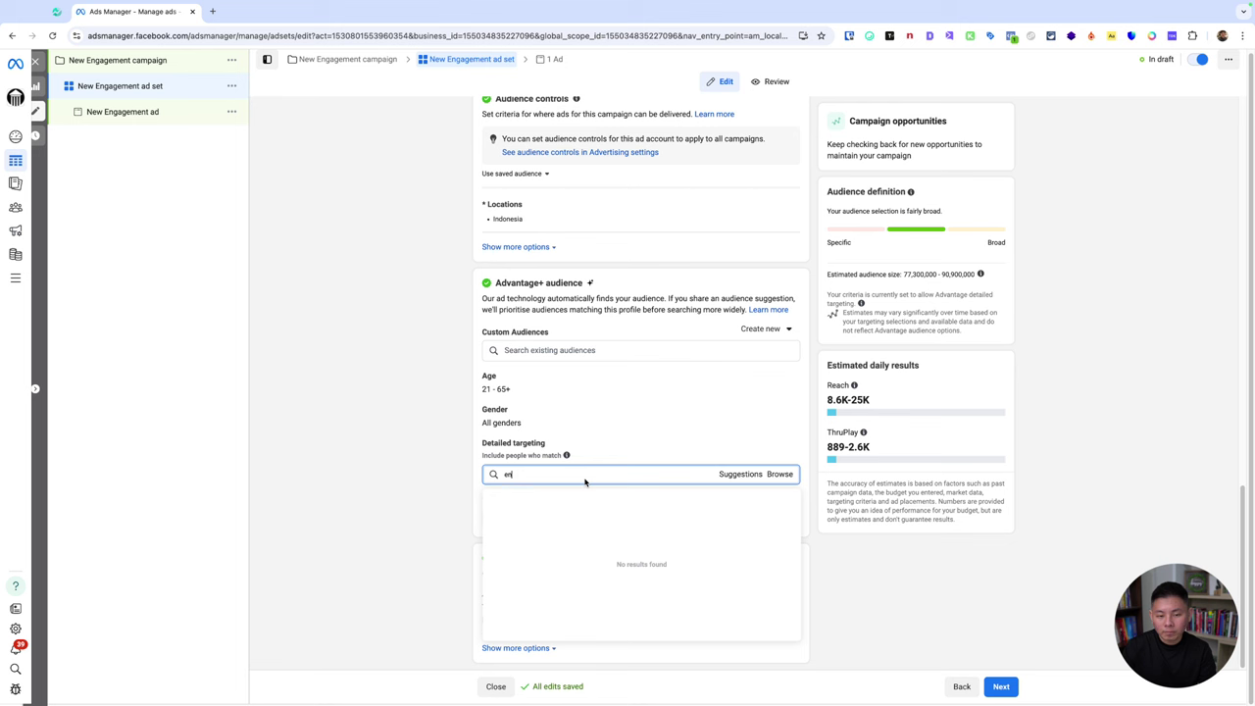
key(BackSpace)
key(BackSpace)
text(e)
key(BackSpace)
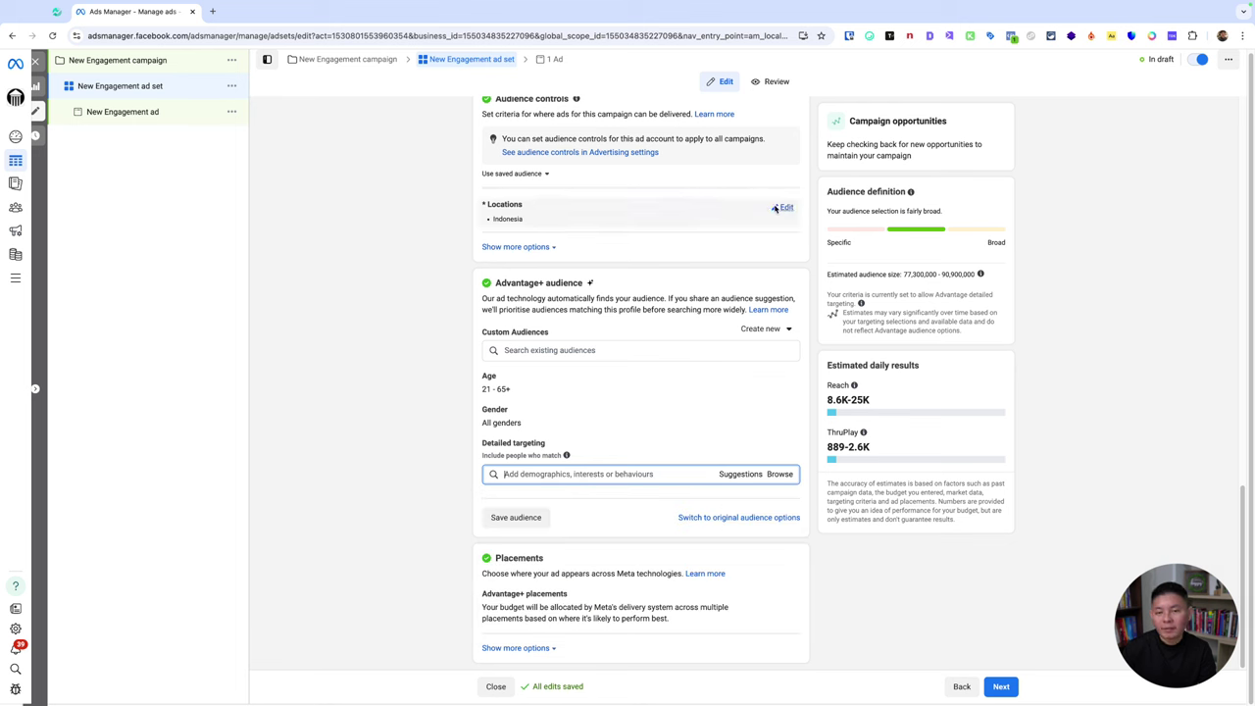
Open the ad set's location settings for editing, and return to the campaign list.
click(778, 210)
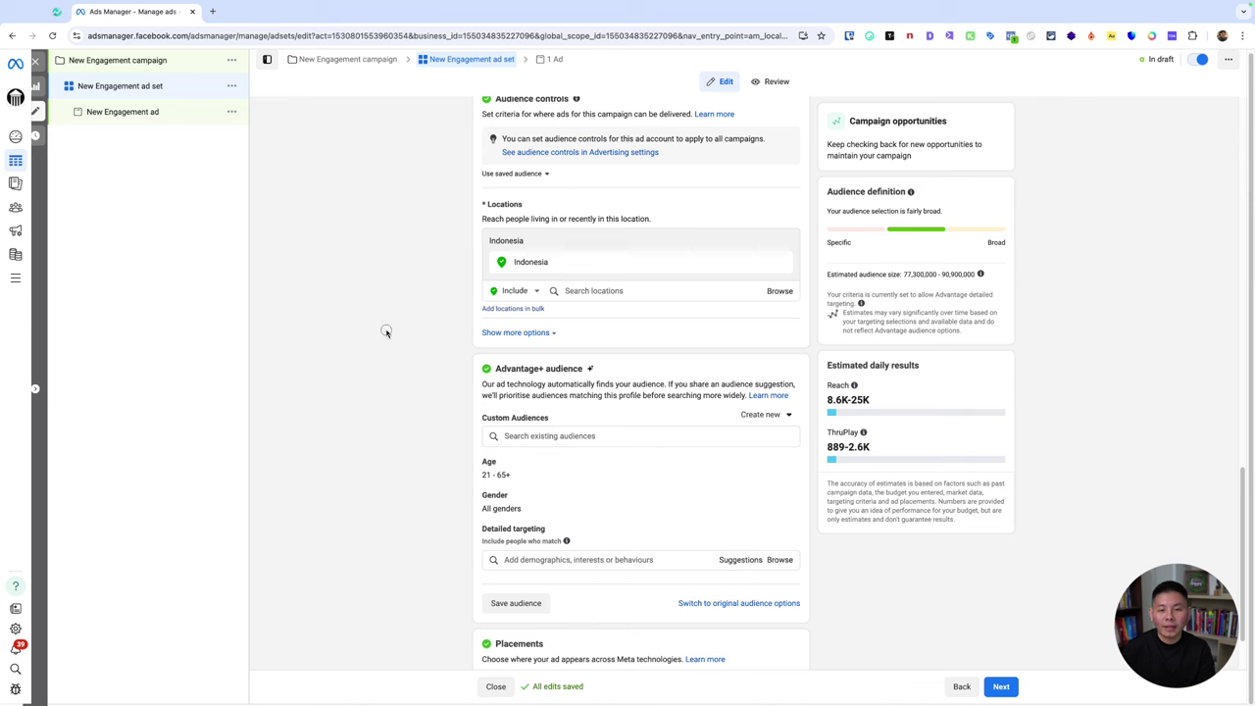
click(15, 62)
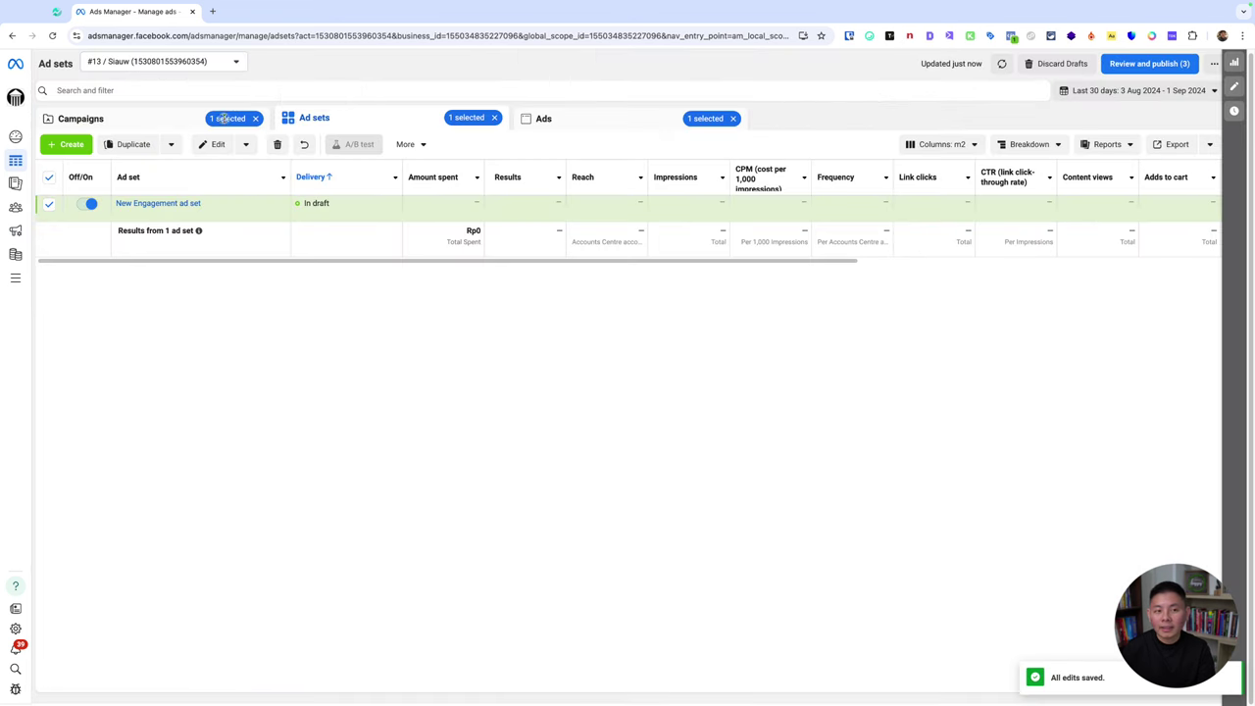
click(223, 118)
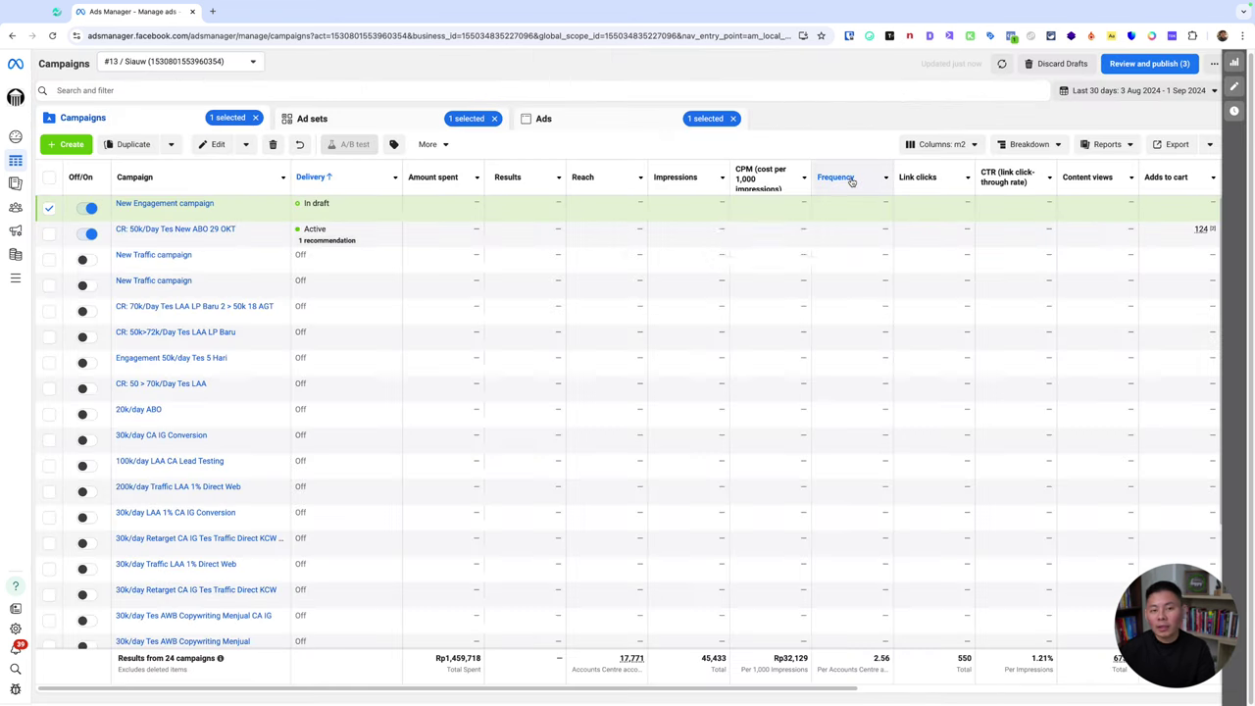